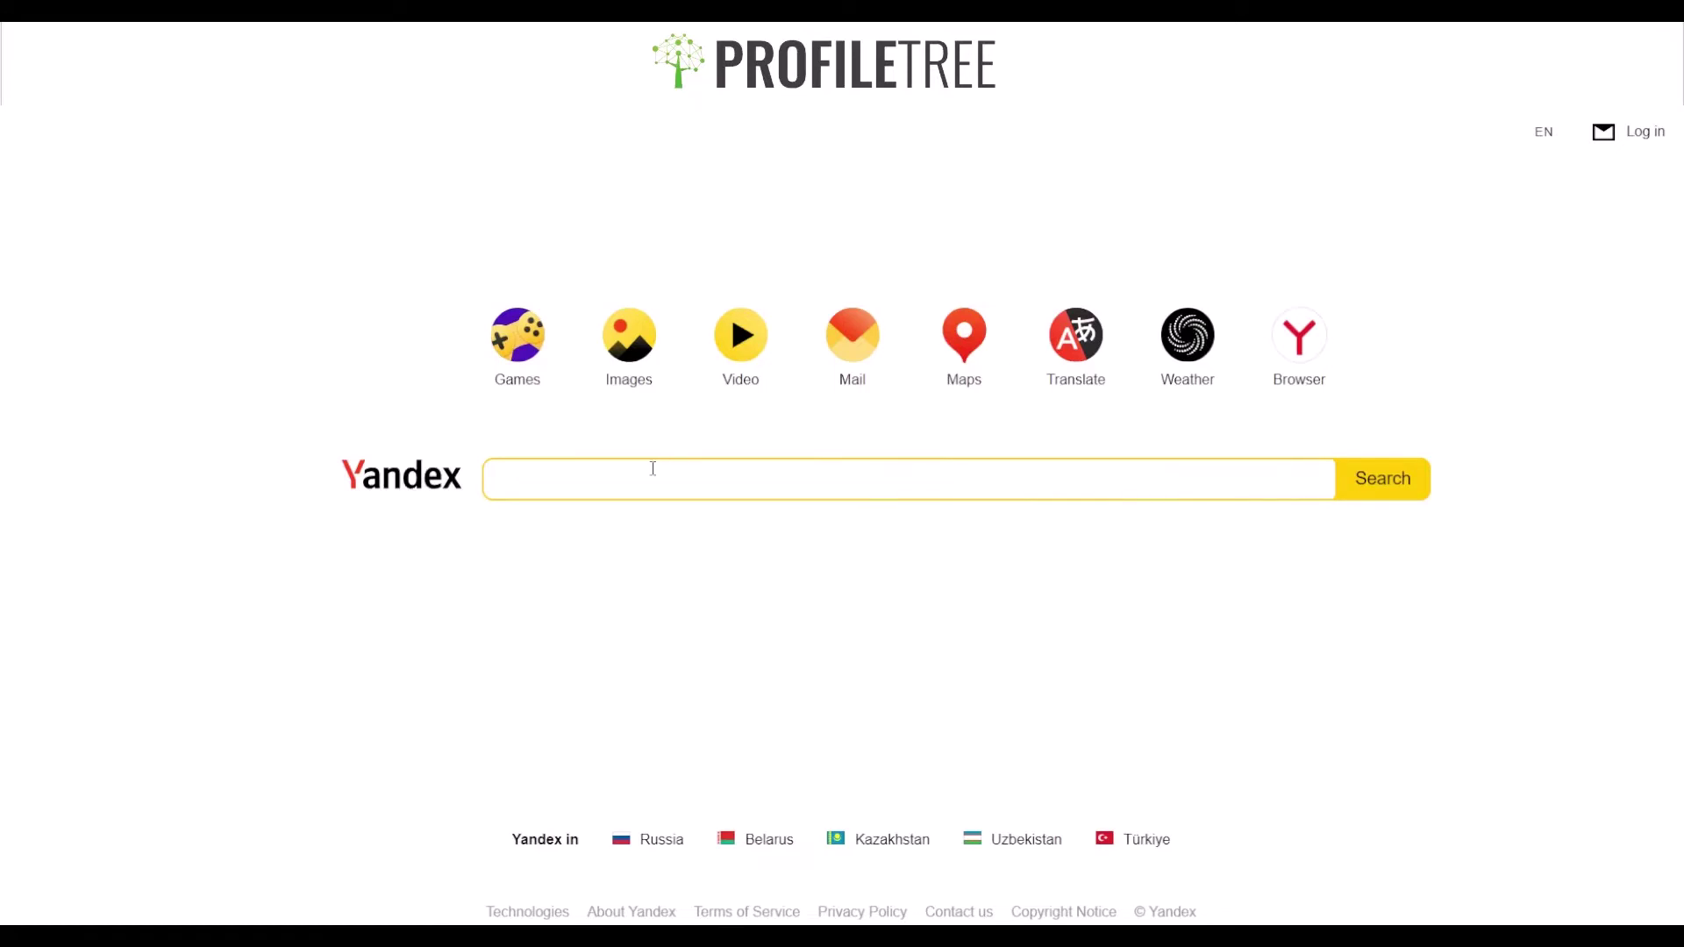
Step: Search Yandex for 'chrome download' using the suggestions
text(Chrome)
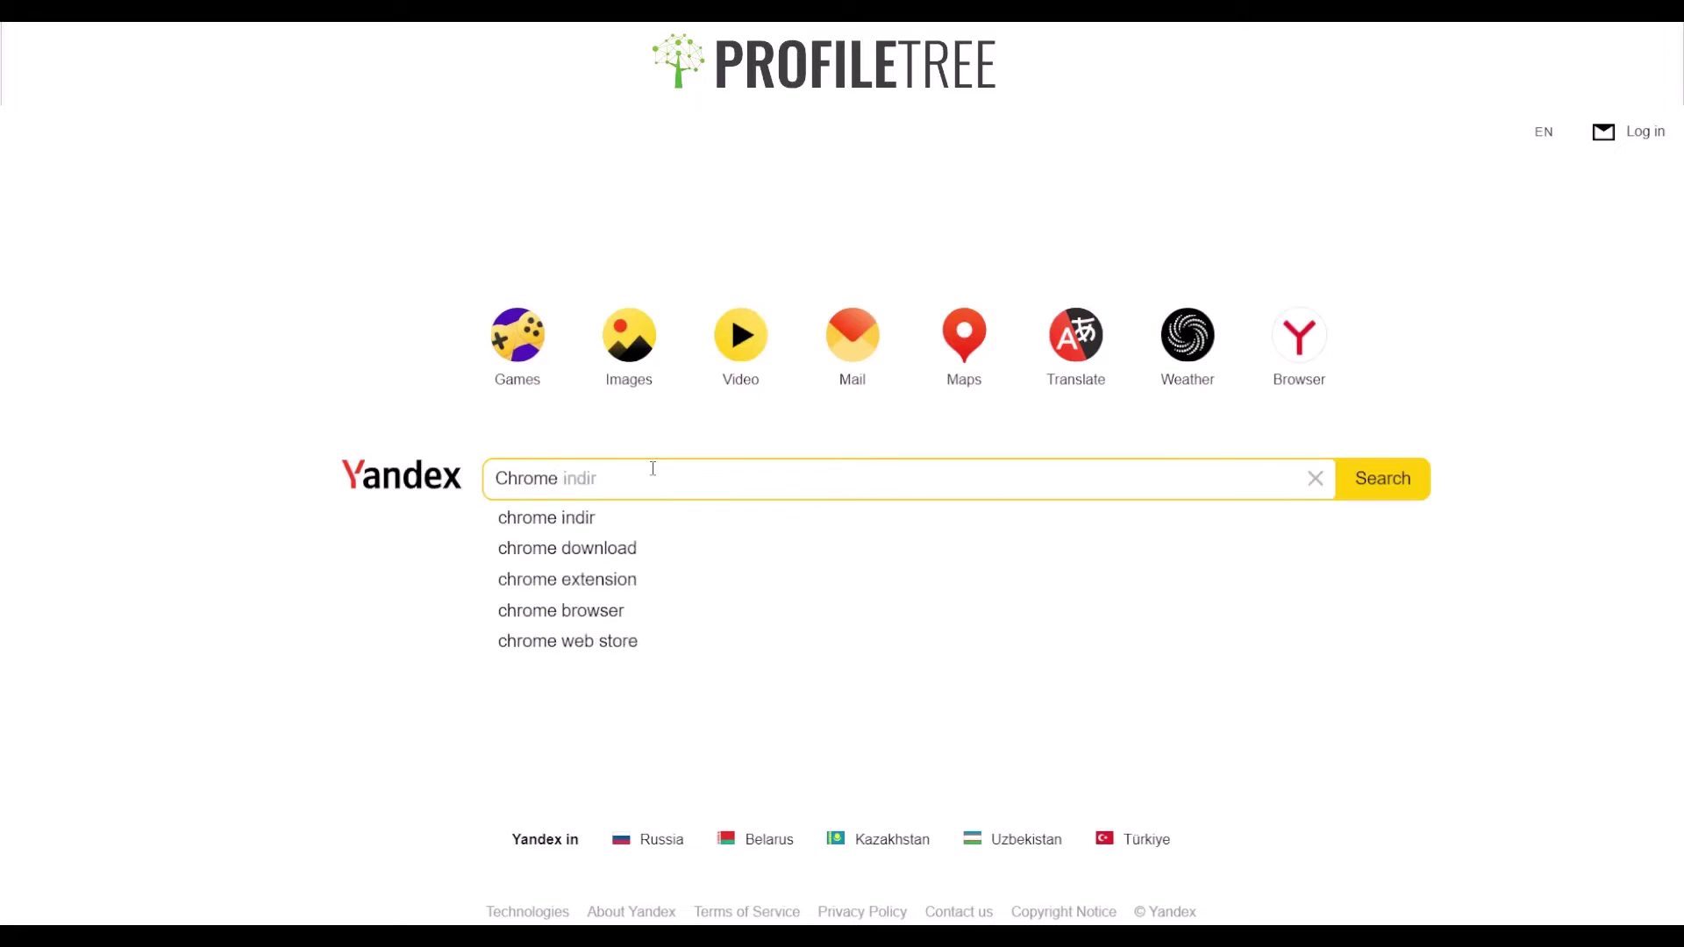
key(Down)
key(Down)
key(Return)
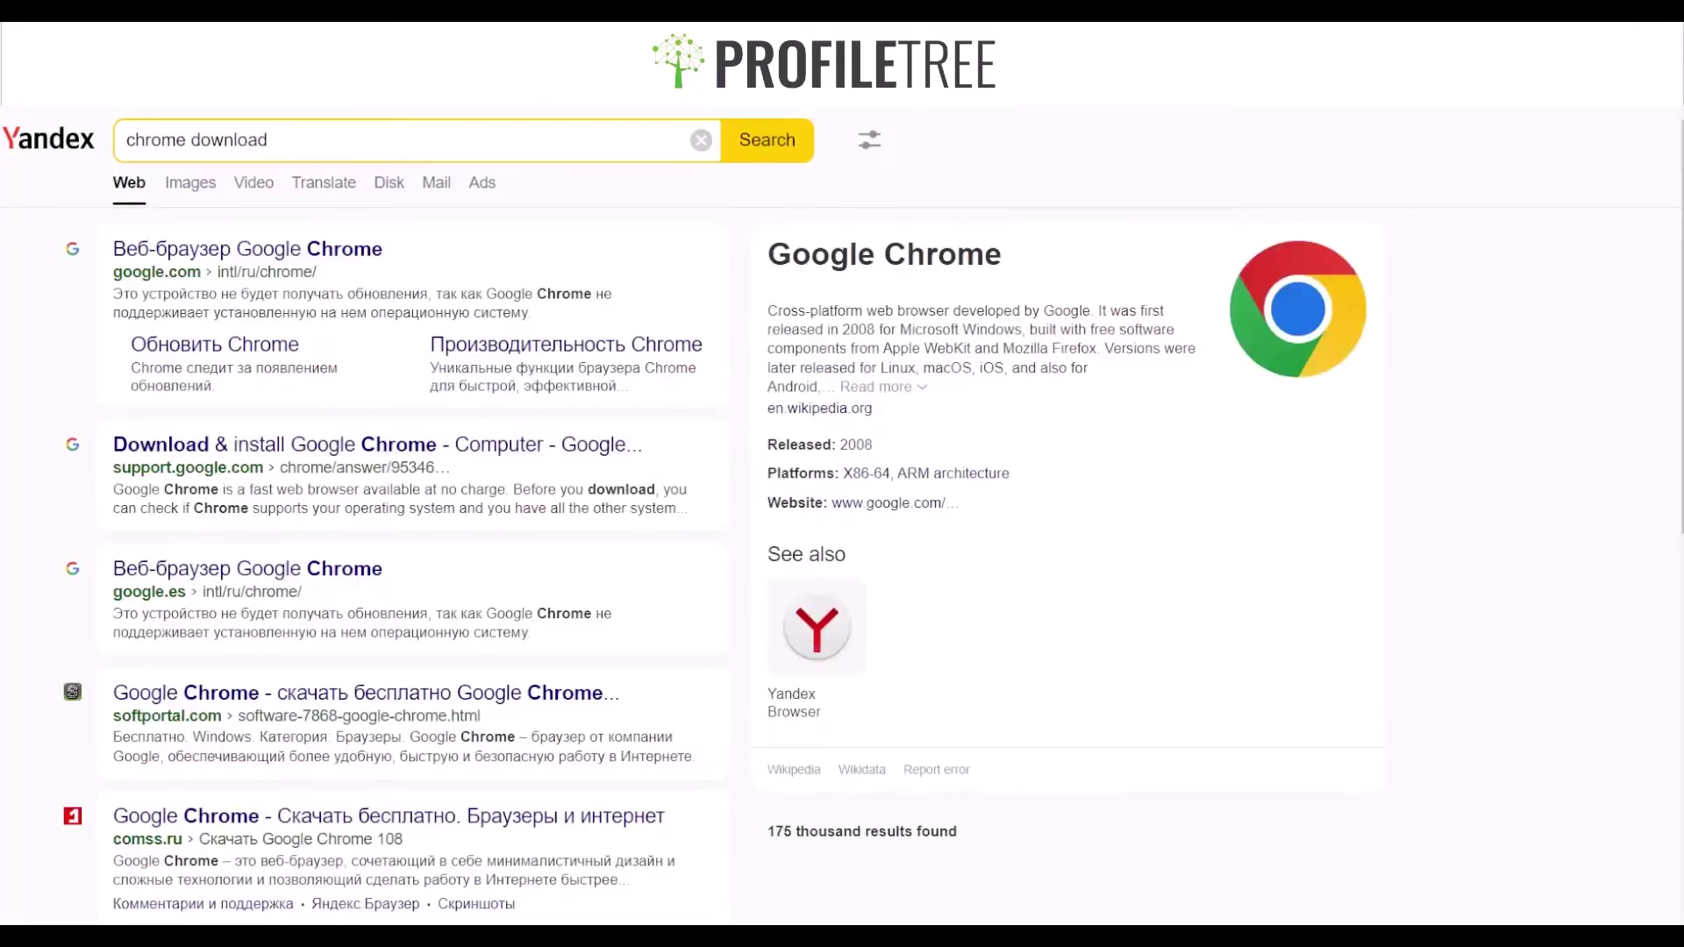
Step: Change the query to 'chrome extension' and open the 'Chrome Web Store - Extensions' result
double_click(298, 137)
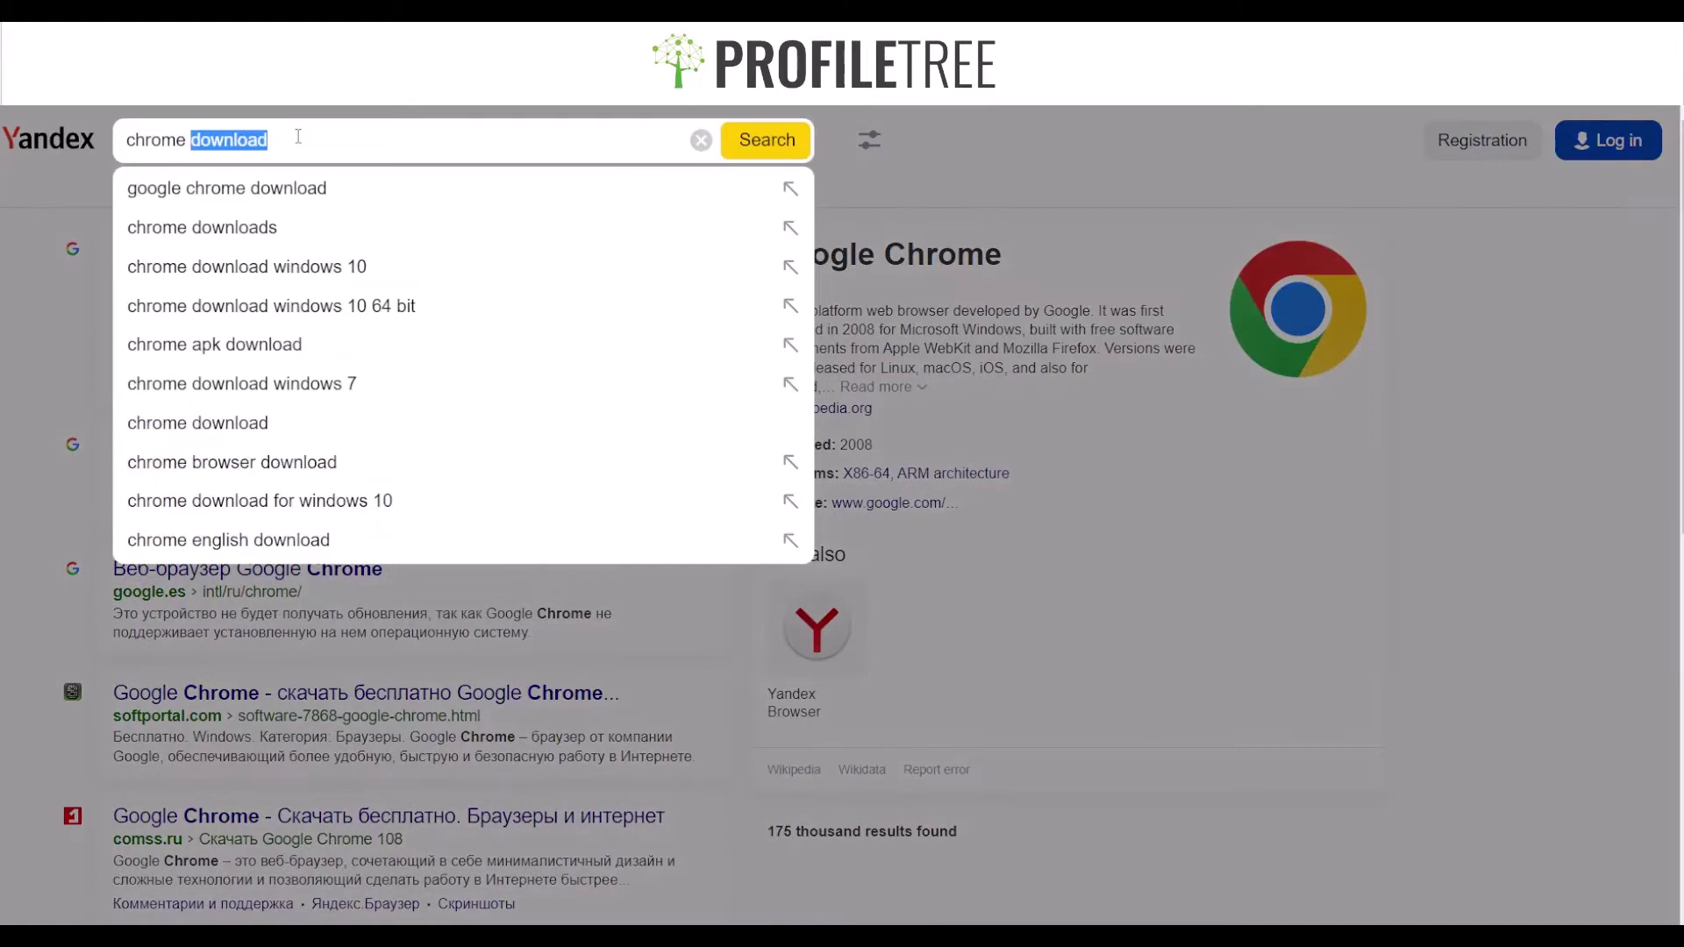
text(ex)
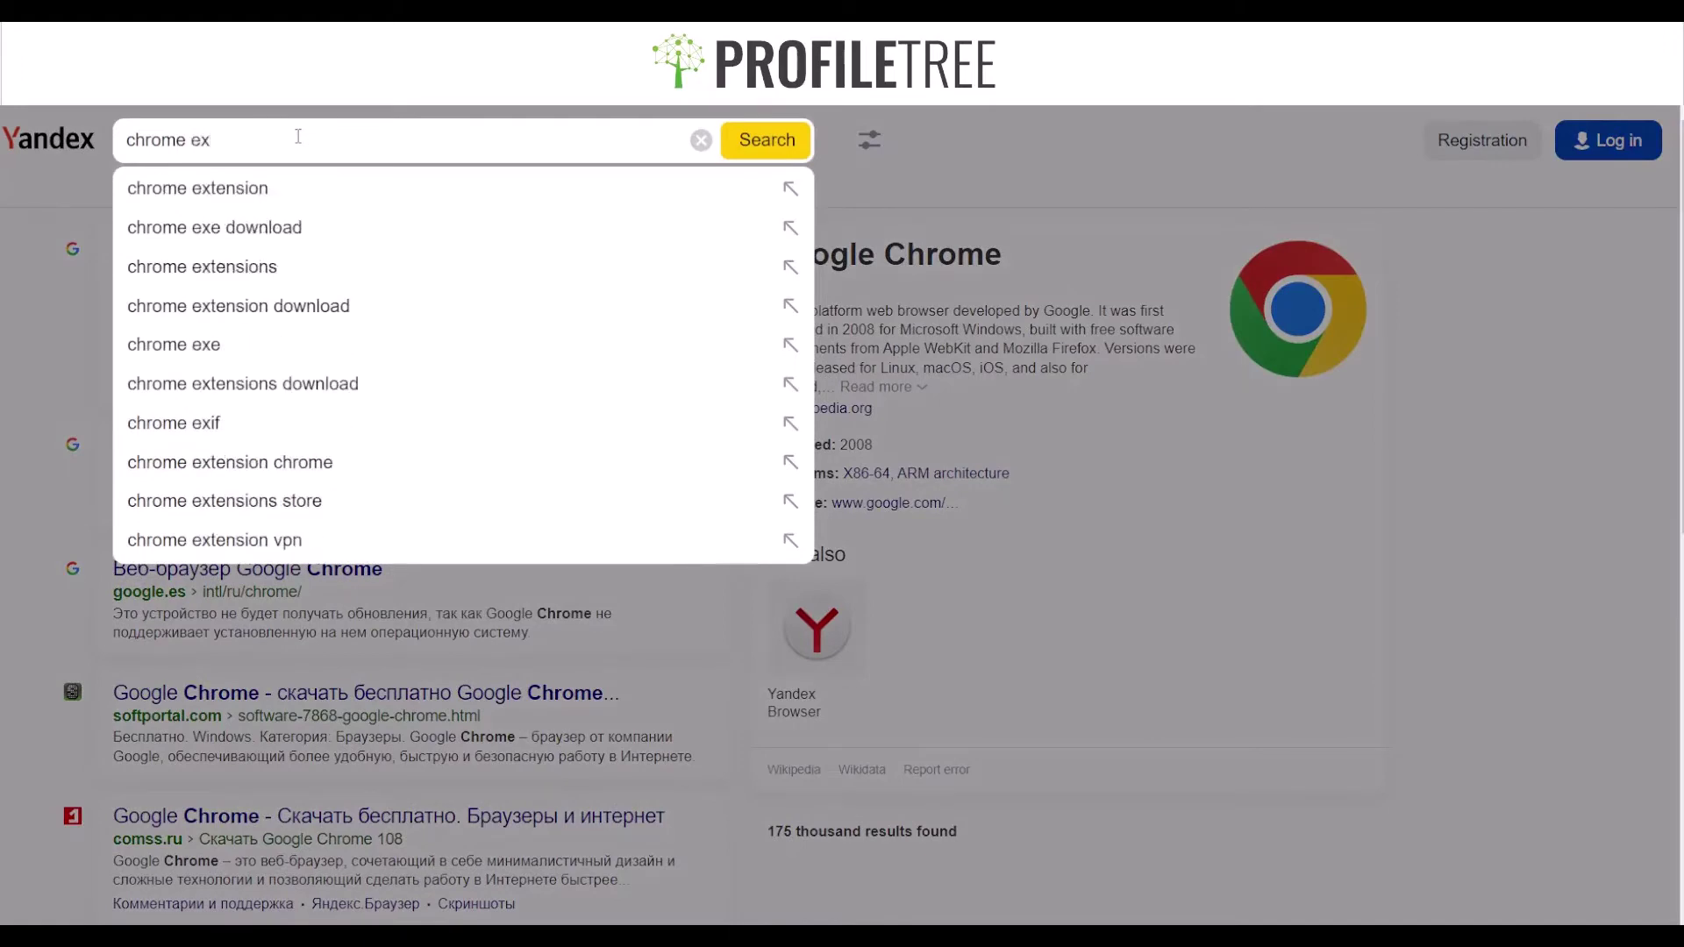
key(Down)
key(Return)
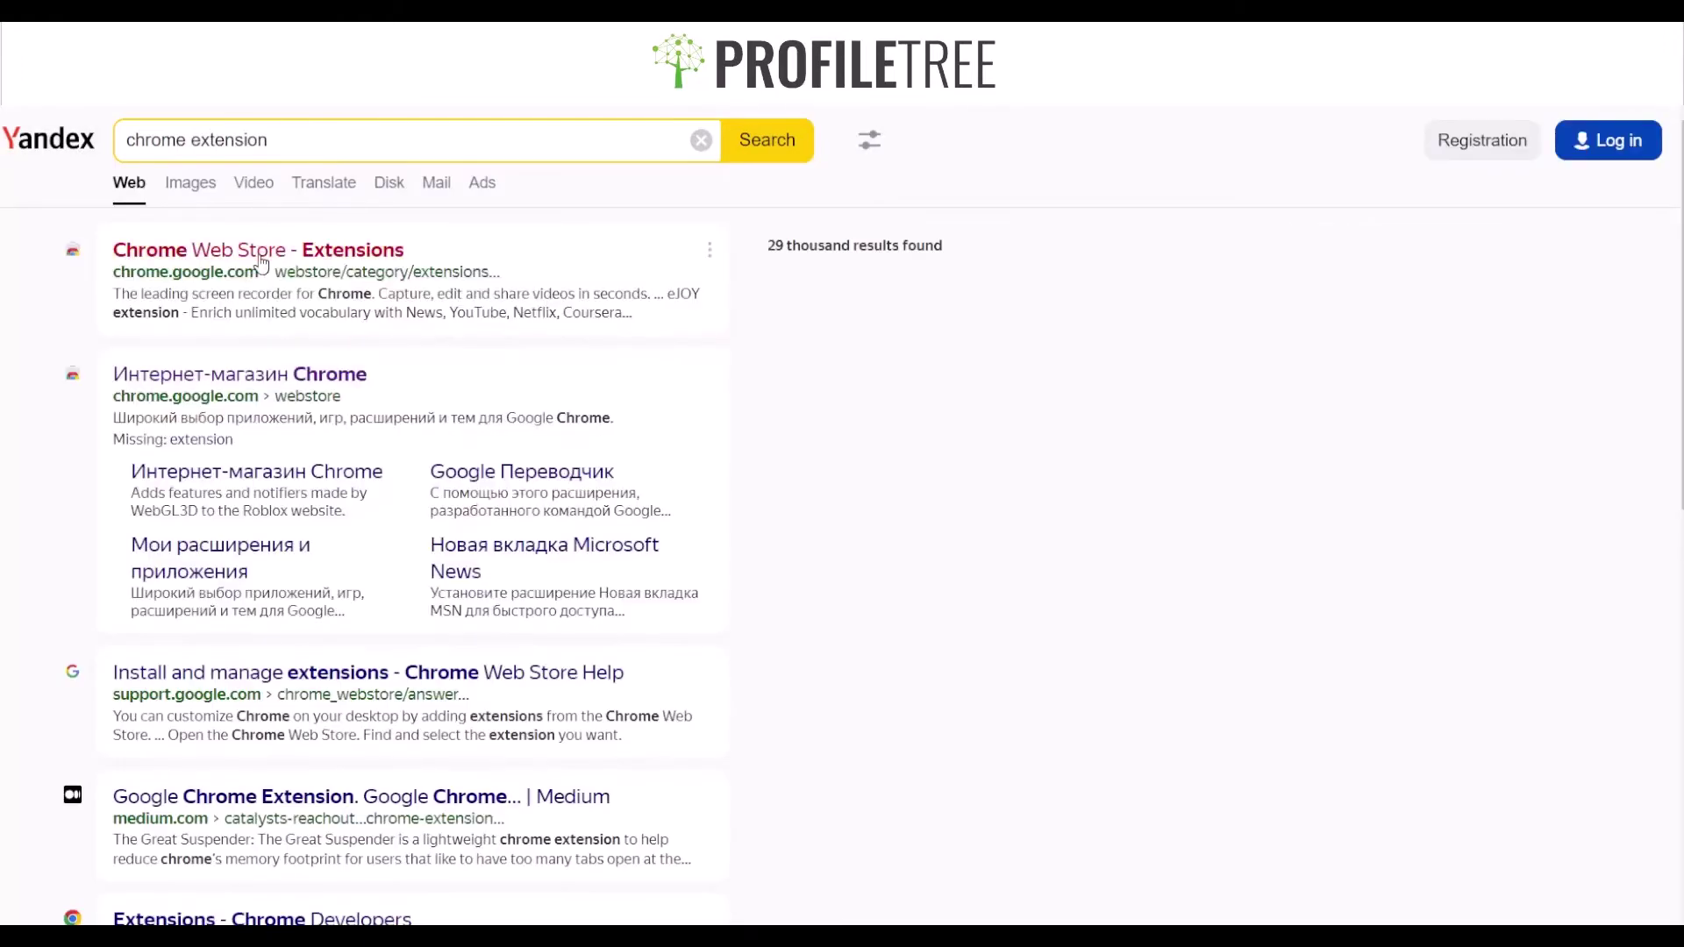
click(260, 253)
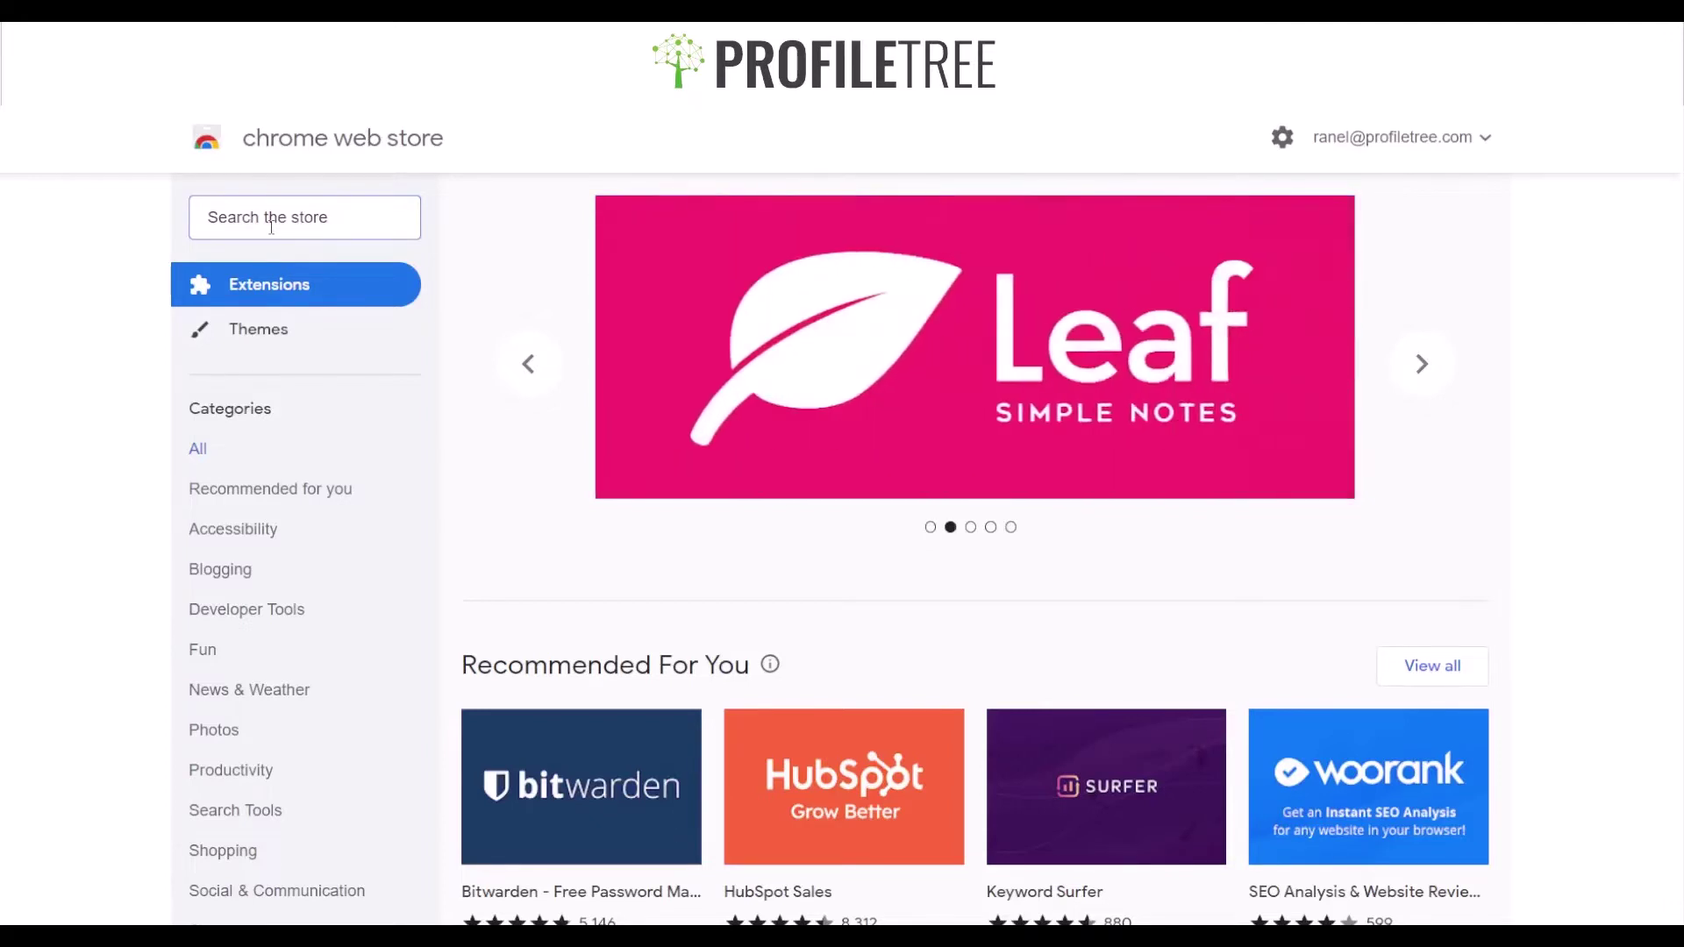
Step: Search the store for 'Screenshot', then for 'fullpage screenshot'
text(Screen)
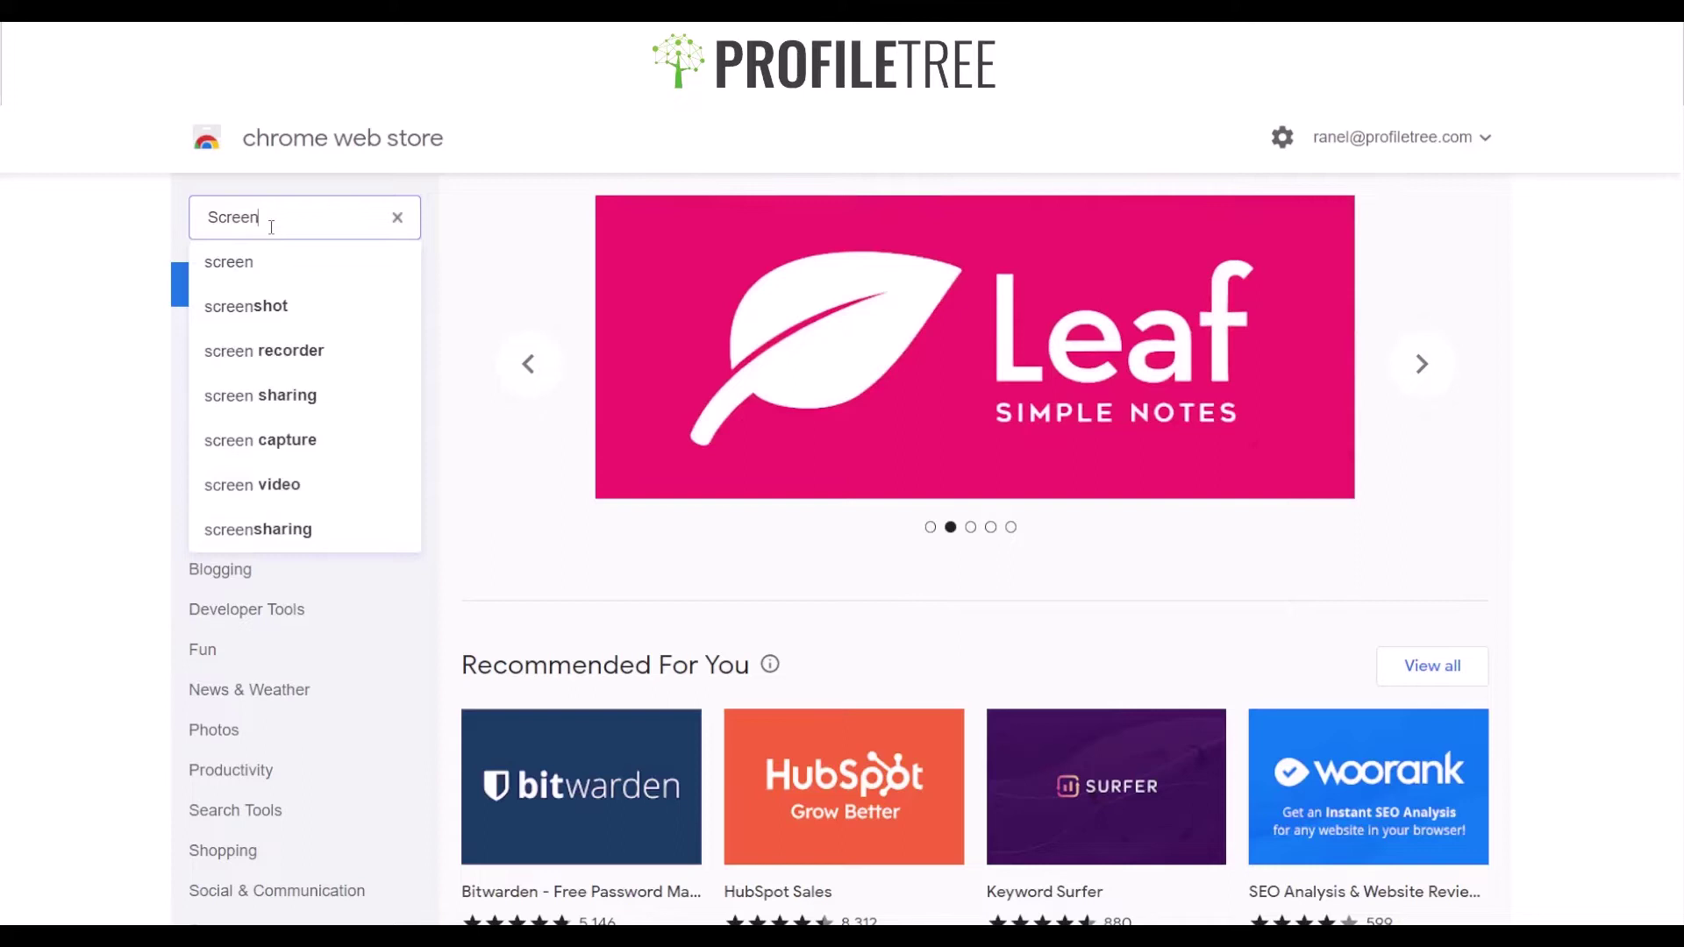
text(shot)
key(Return)
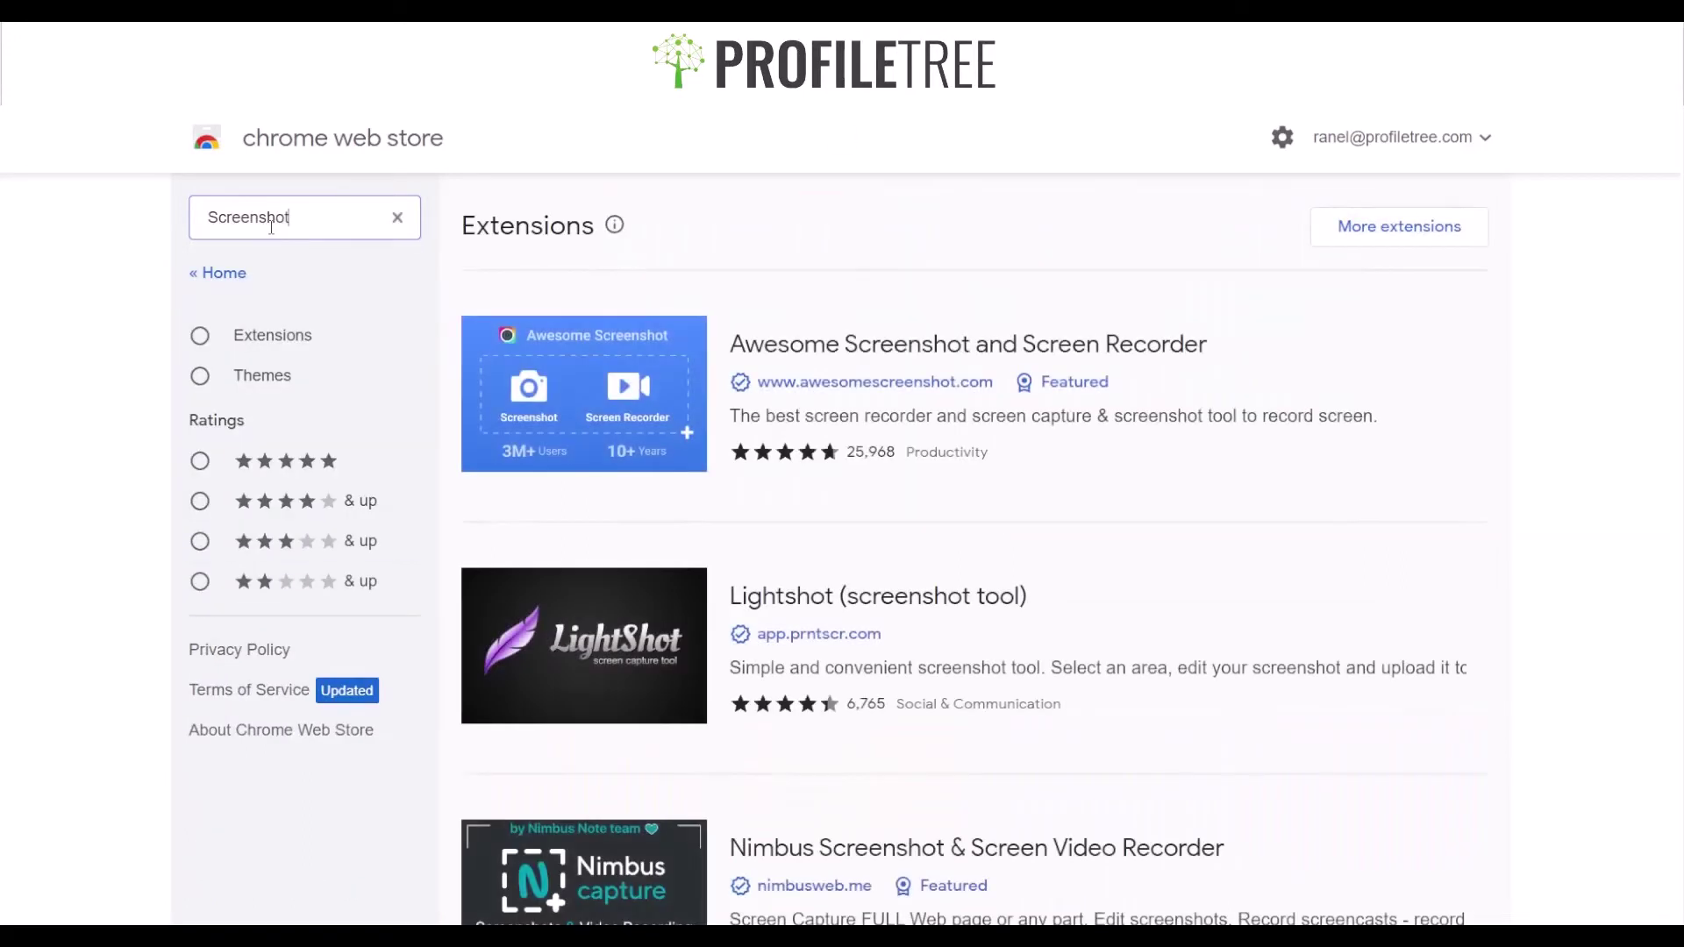
double_click(271, 225)
text(Full)
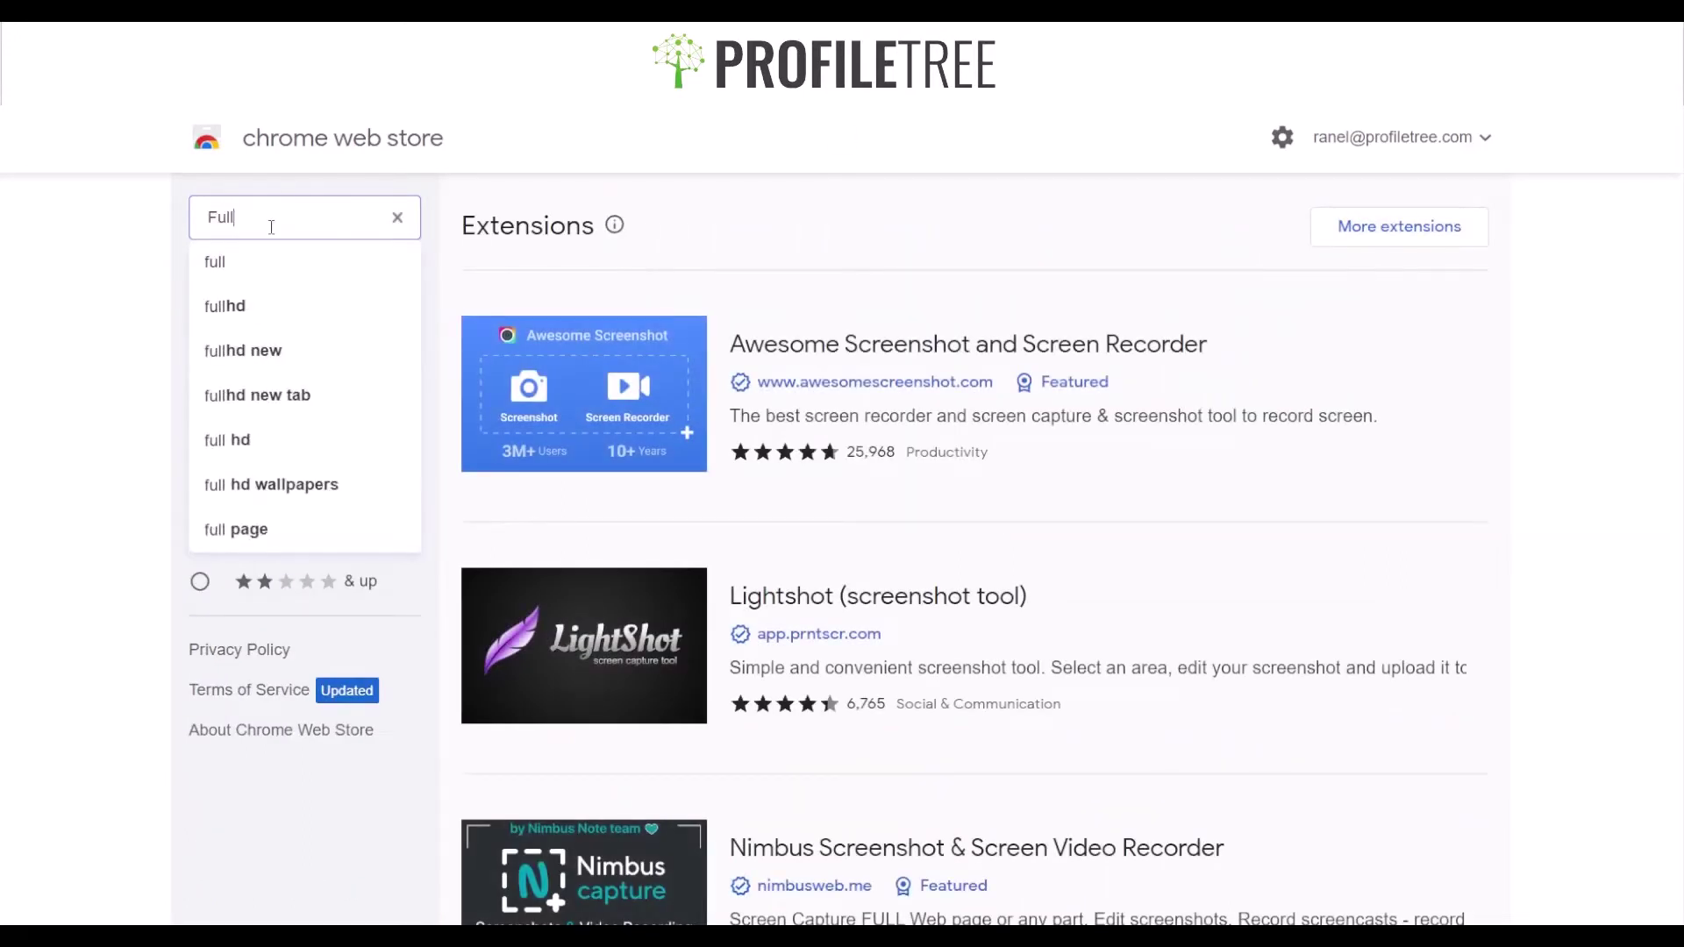
text(screen)
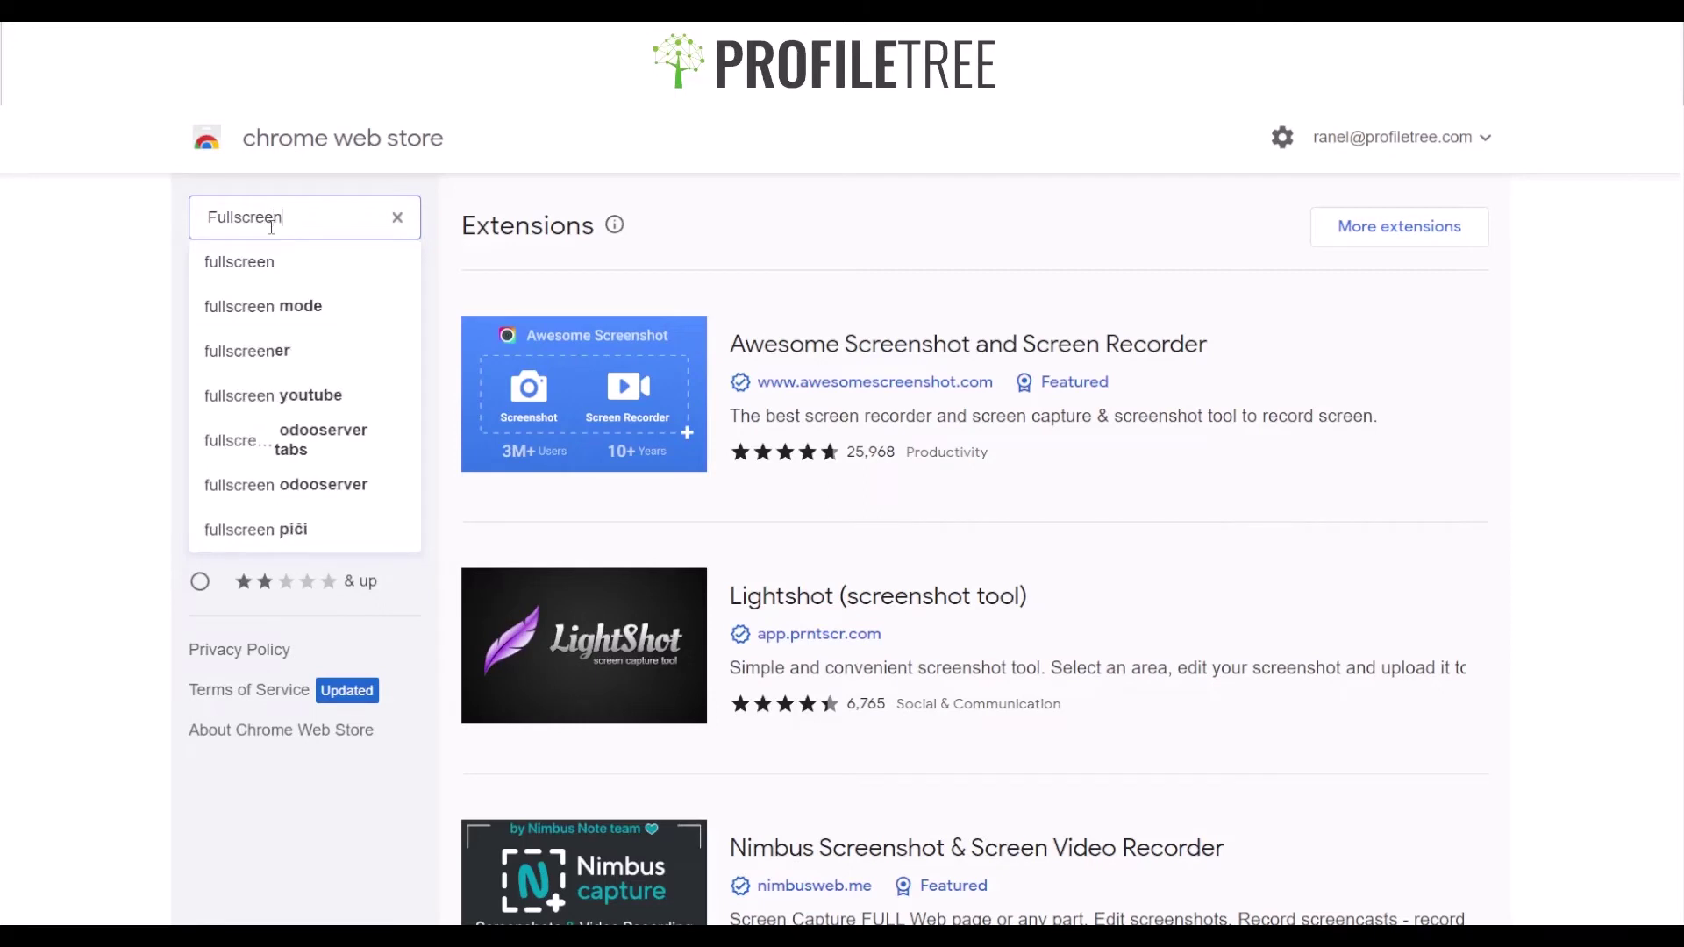
key(BackSpace)
key(BackSpace)
key(BackSpace)
key(BackSpace)
key(BackSpace)
key(BackSpace)
text(pafe)
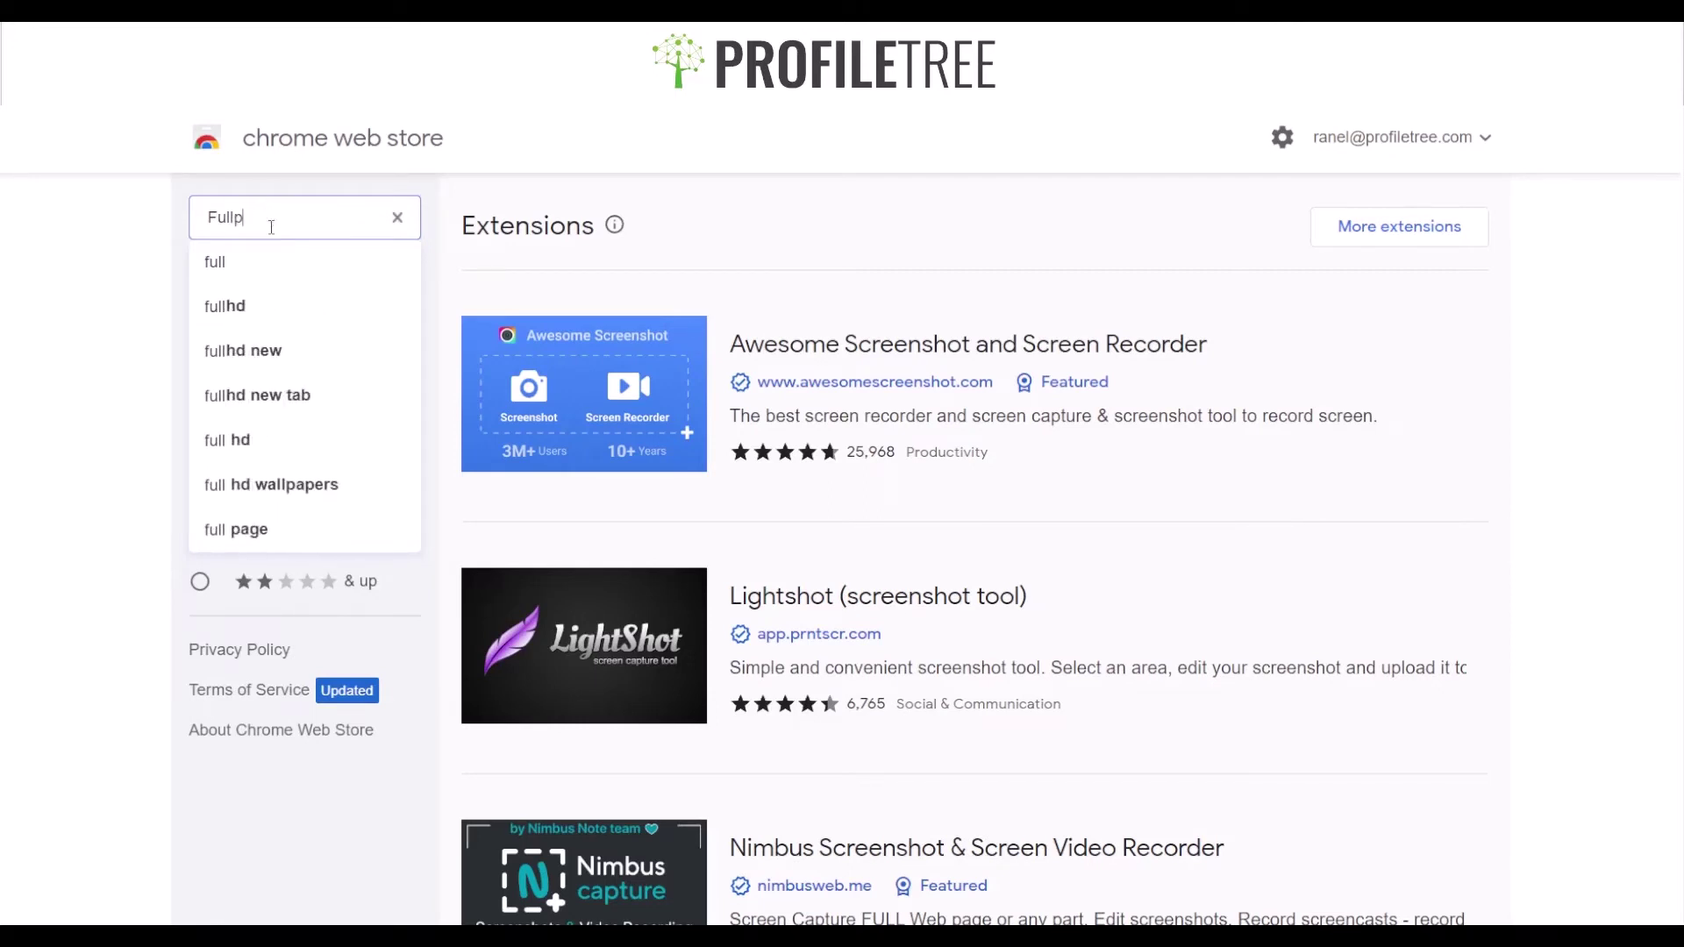
key(BackSpace)
key(BackSpace)
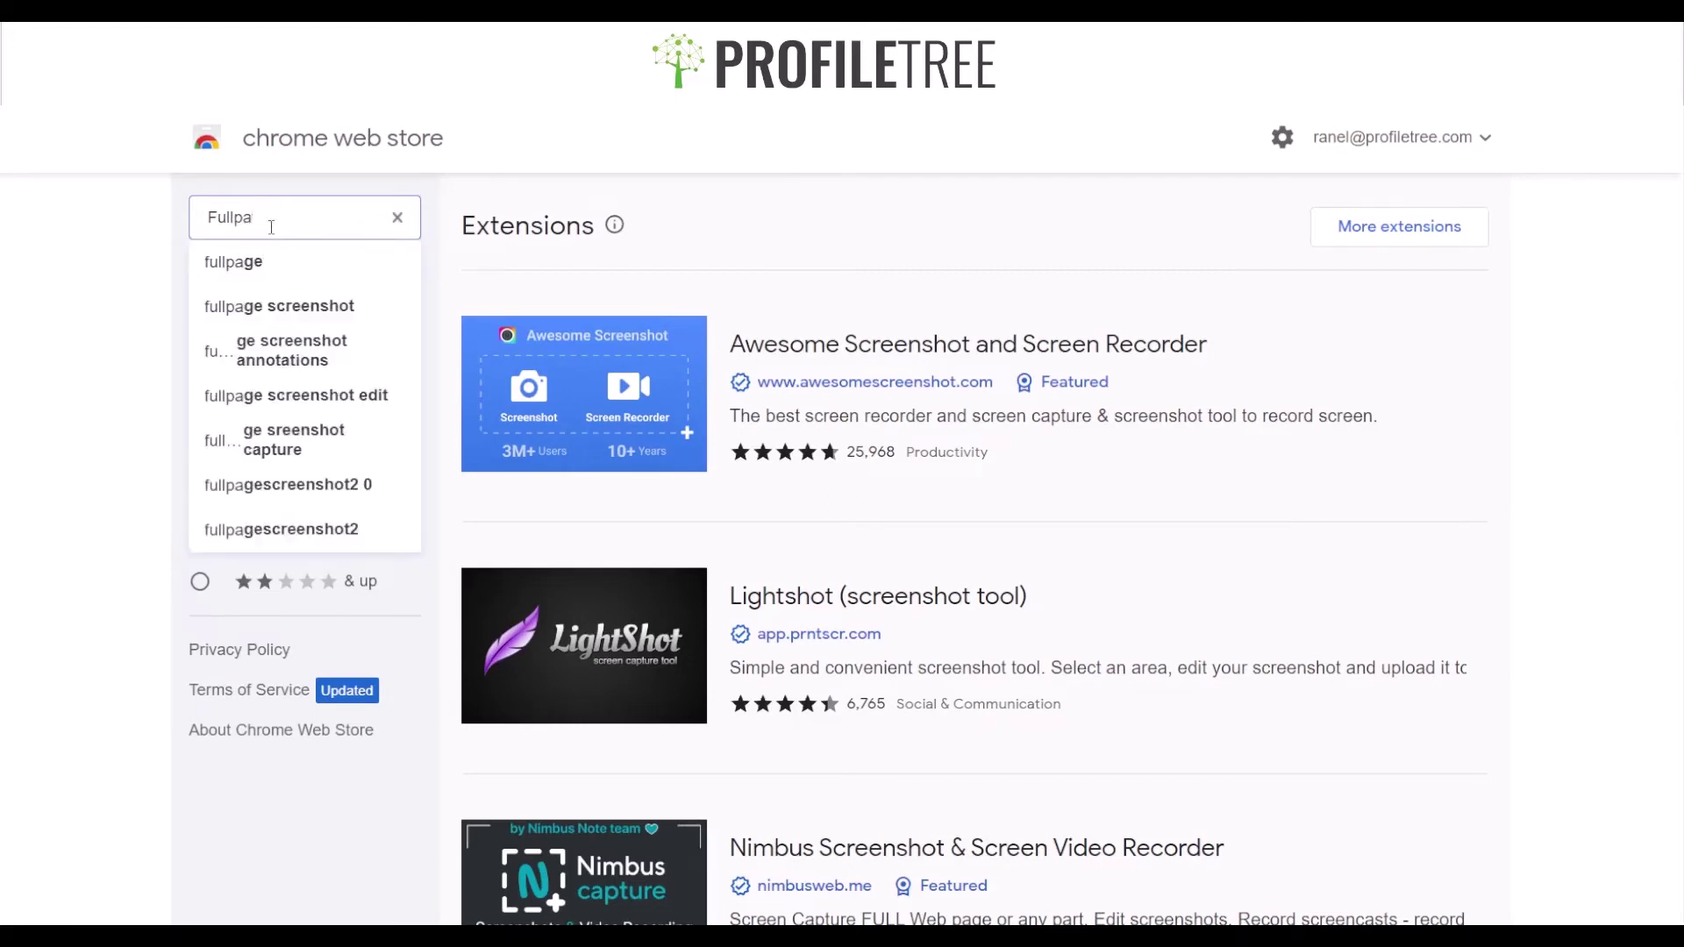
text(ge)
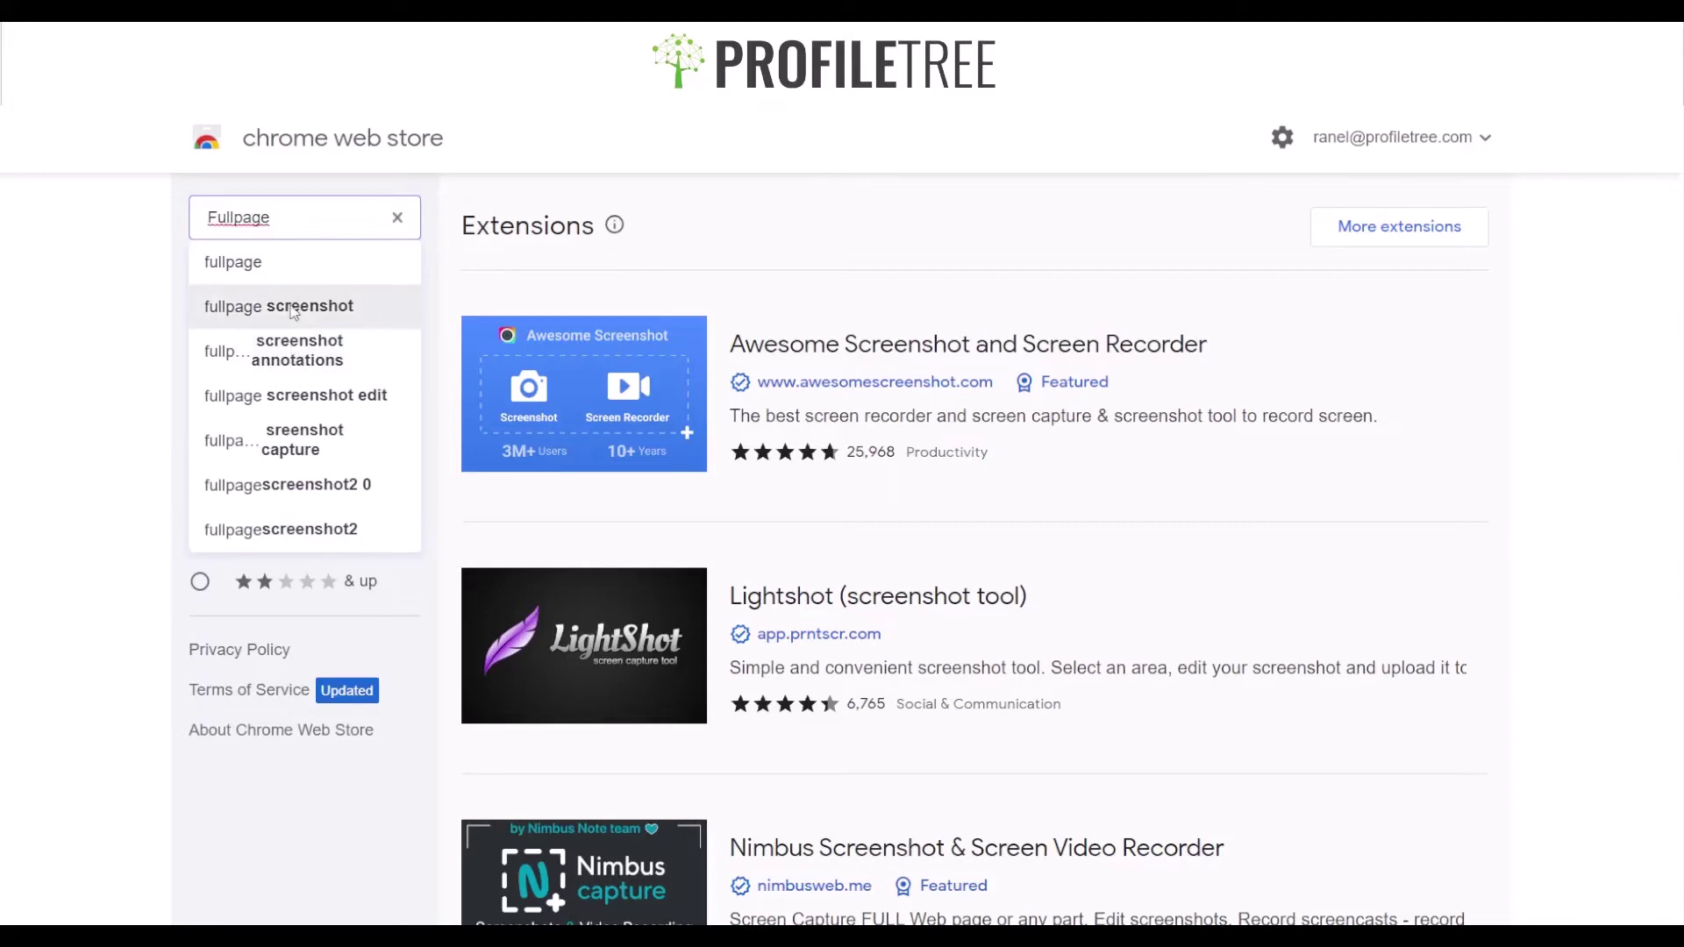
click(294, 309)
Step: Refine the store search to 'fullpagecapture', then to 'gofullpage full'
scroll(631, 631, down, 4)
scroll(631, 650, up, 4)
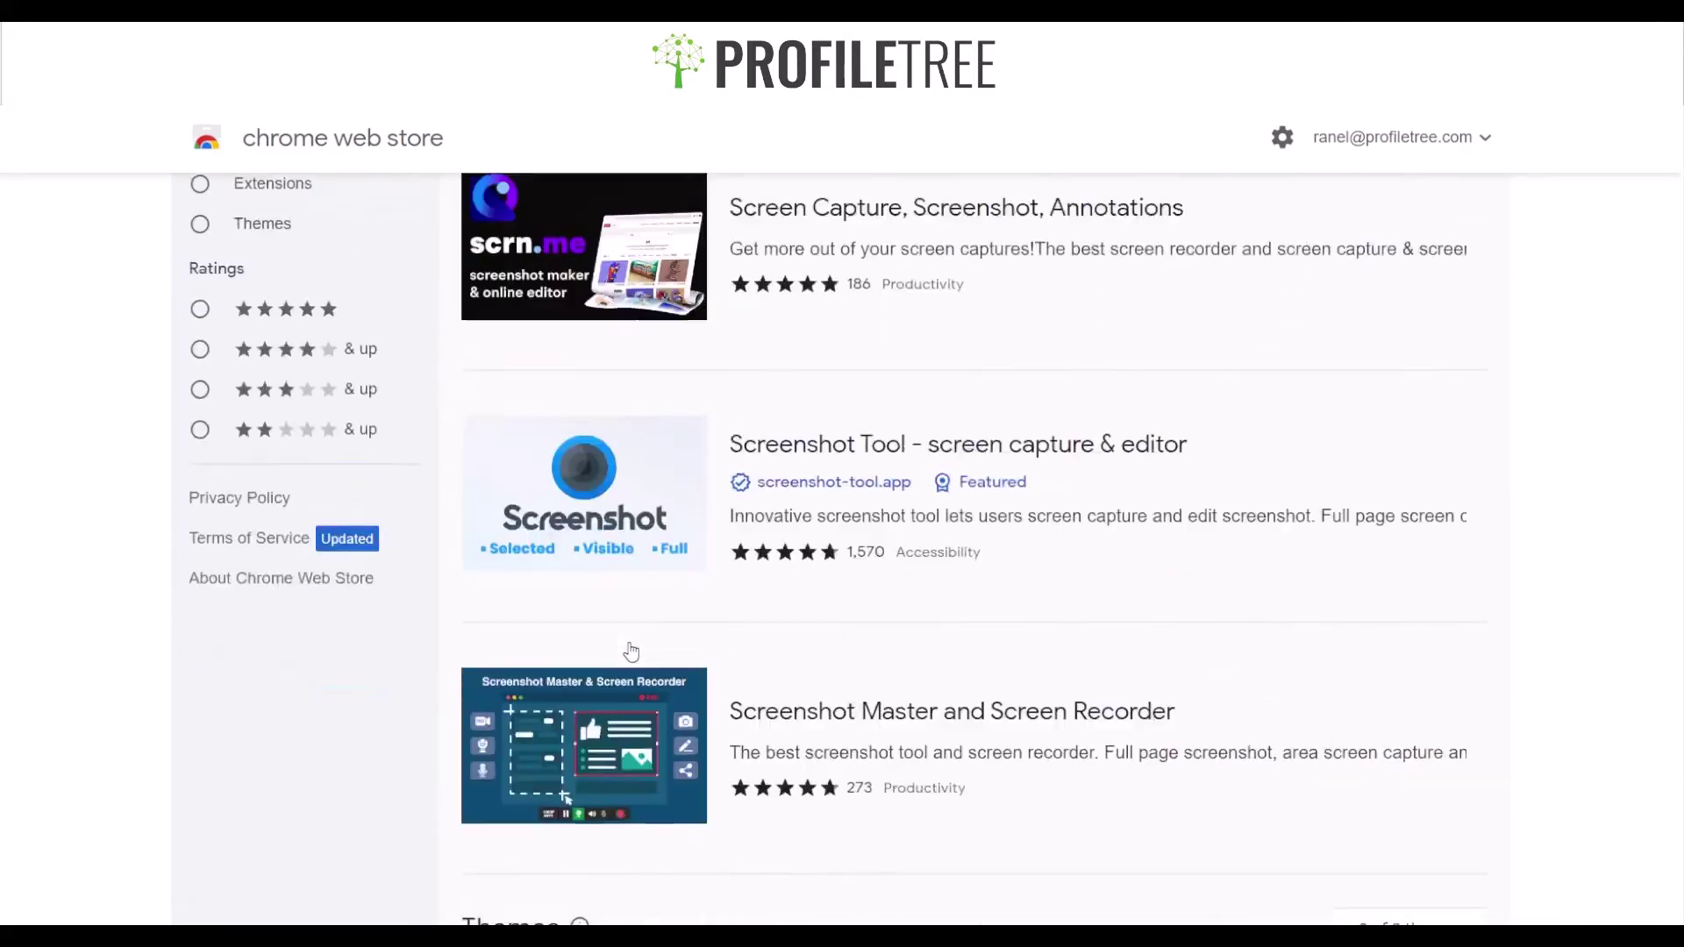
double_click(346, 223)
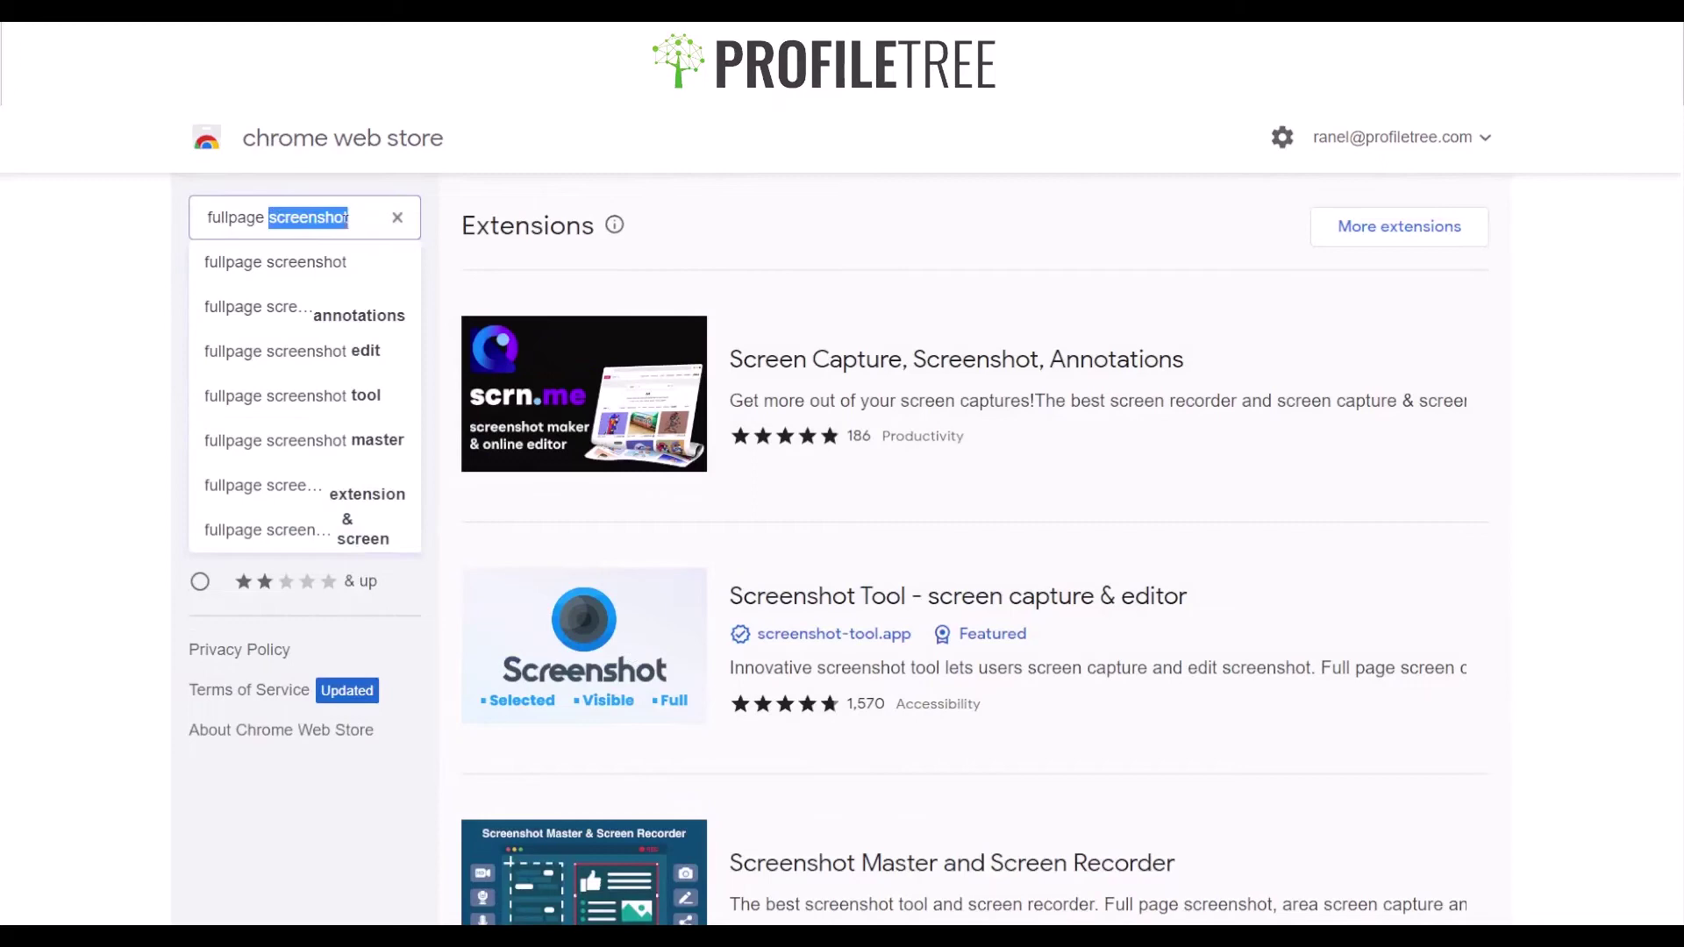
key(BackSpace)
key(BackSpace)
text(ca)
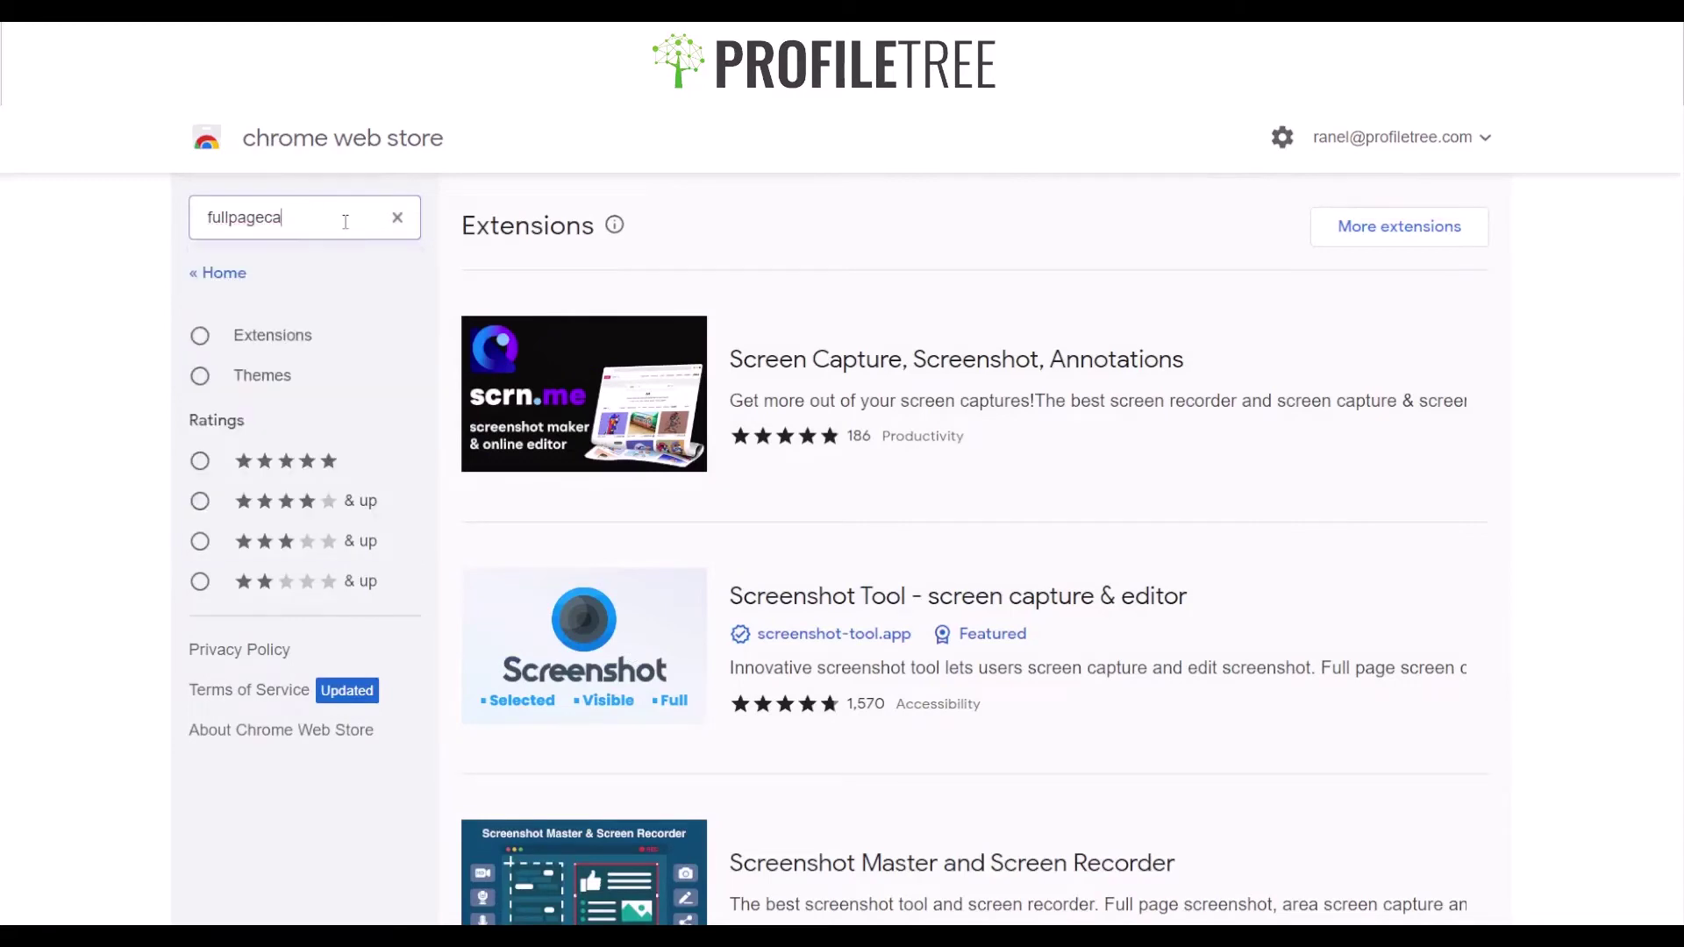
text(pture)
key(Return)
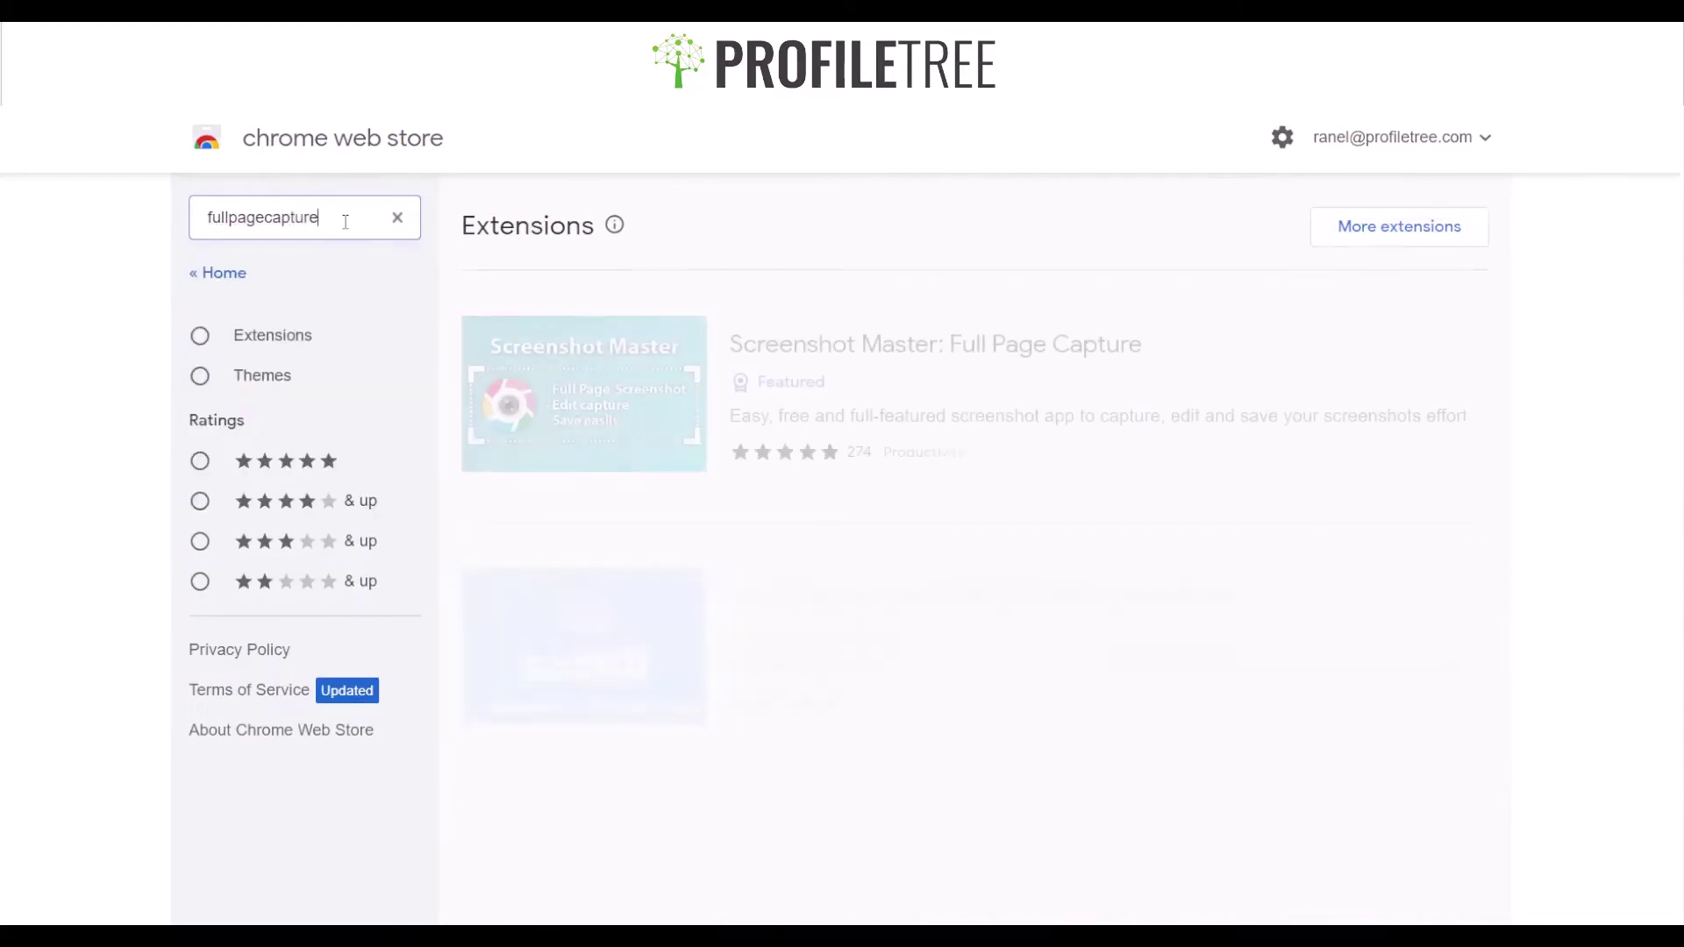
scroll(555, 564, down, 2)
scroll(556, 564, up, 2)
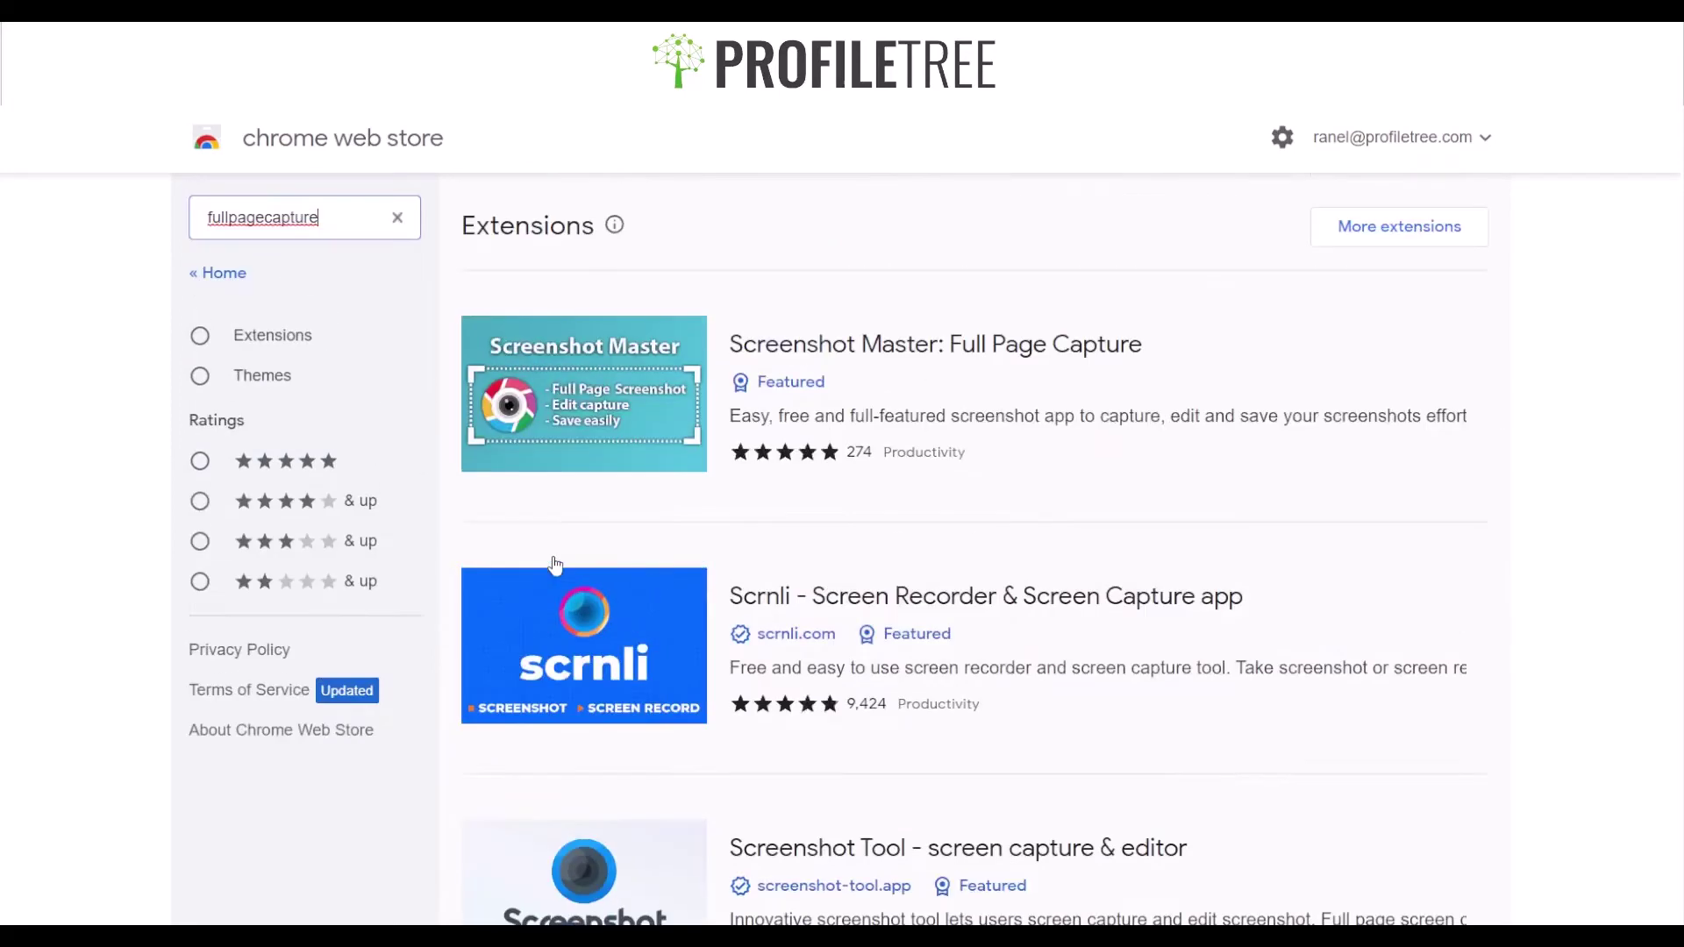
double_click(296, 221)
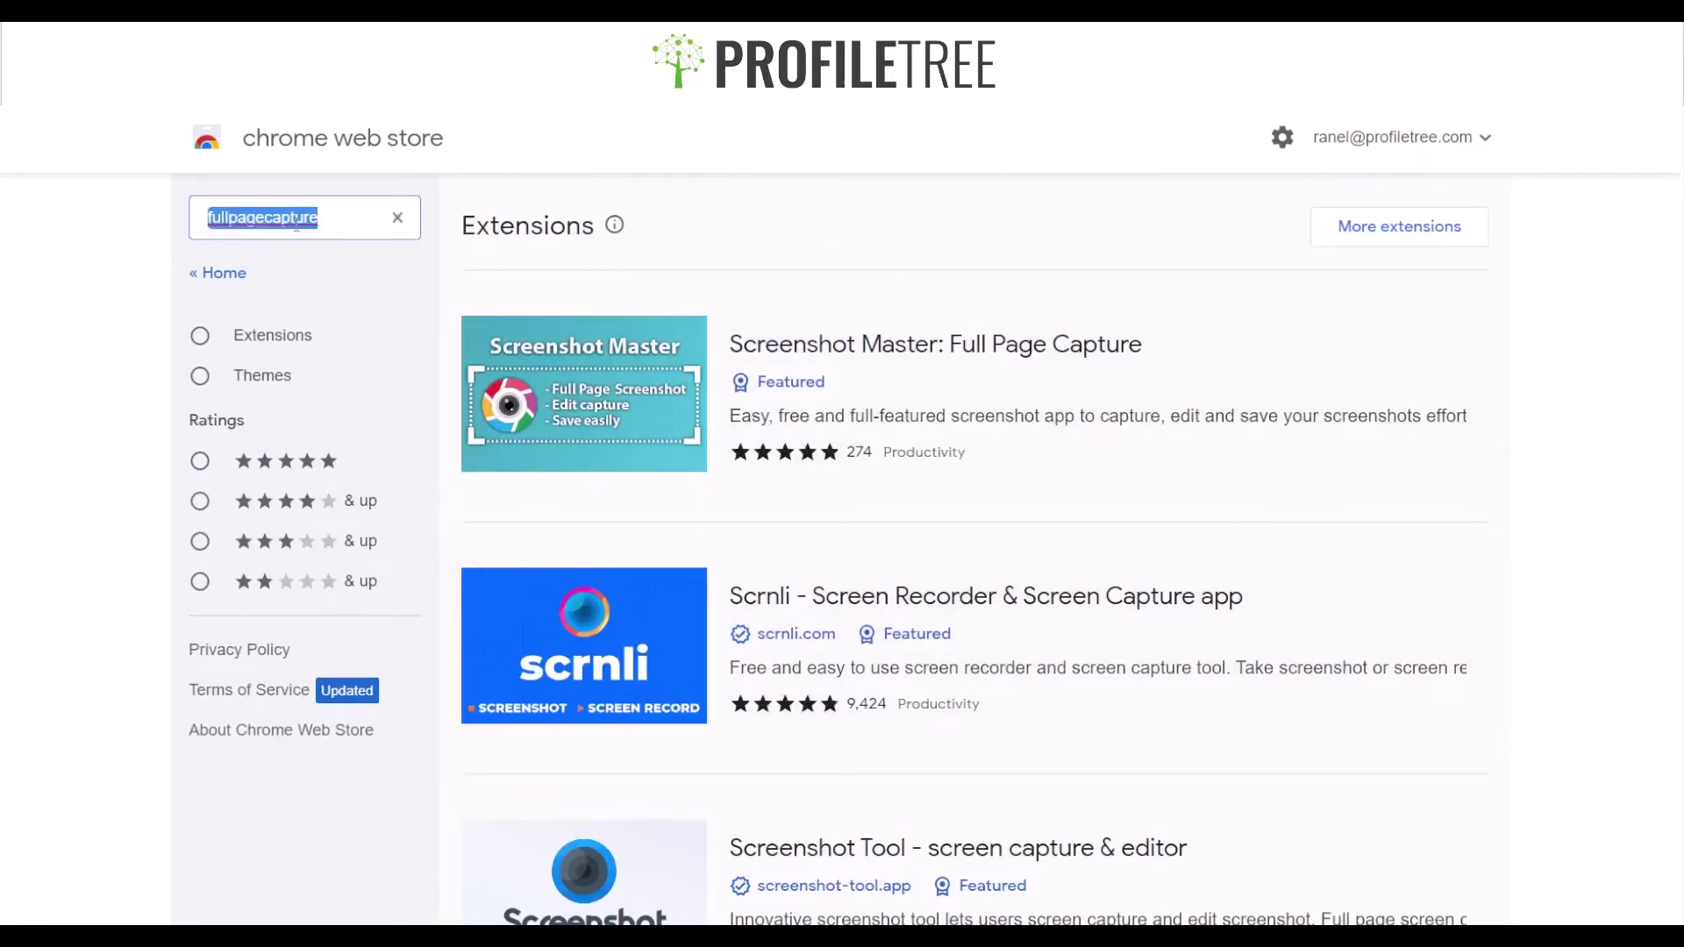
text(gofullpage full)
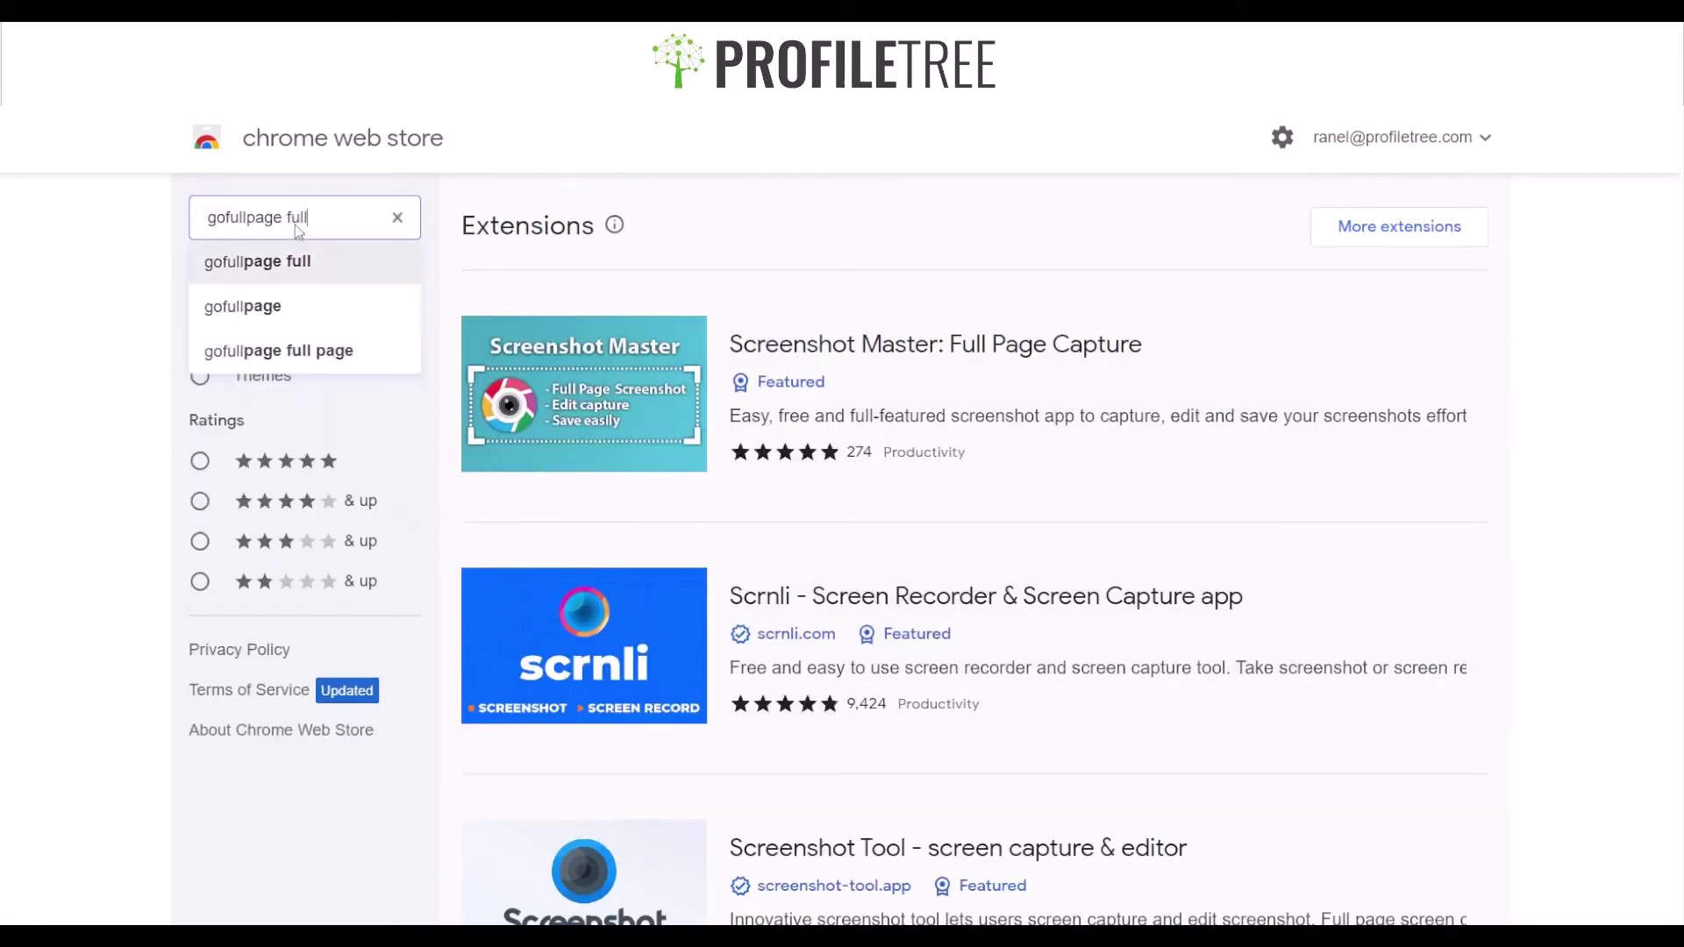
key(Return)
Step: Open the GoFullPage - Full Page Screen Capture page and add it to Chrome
click(624, 438)
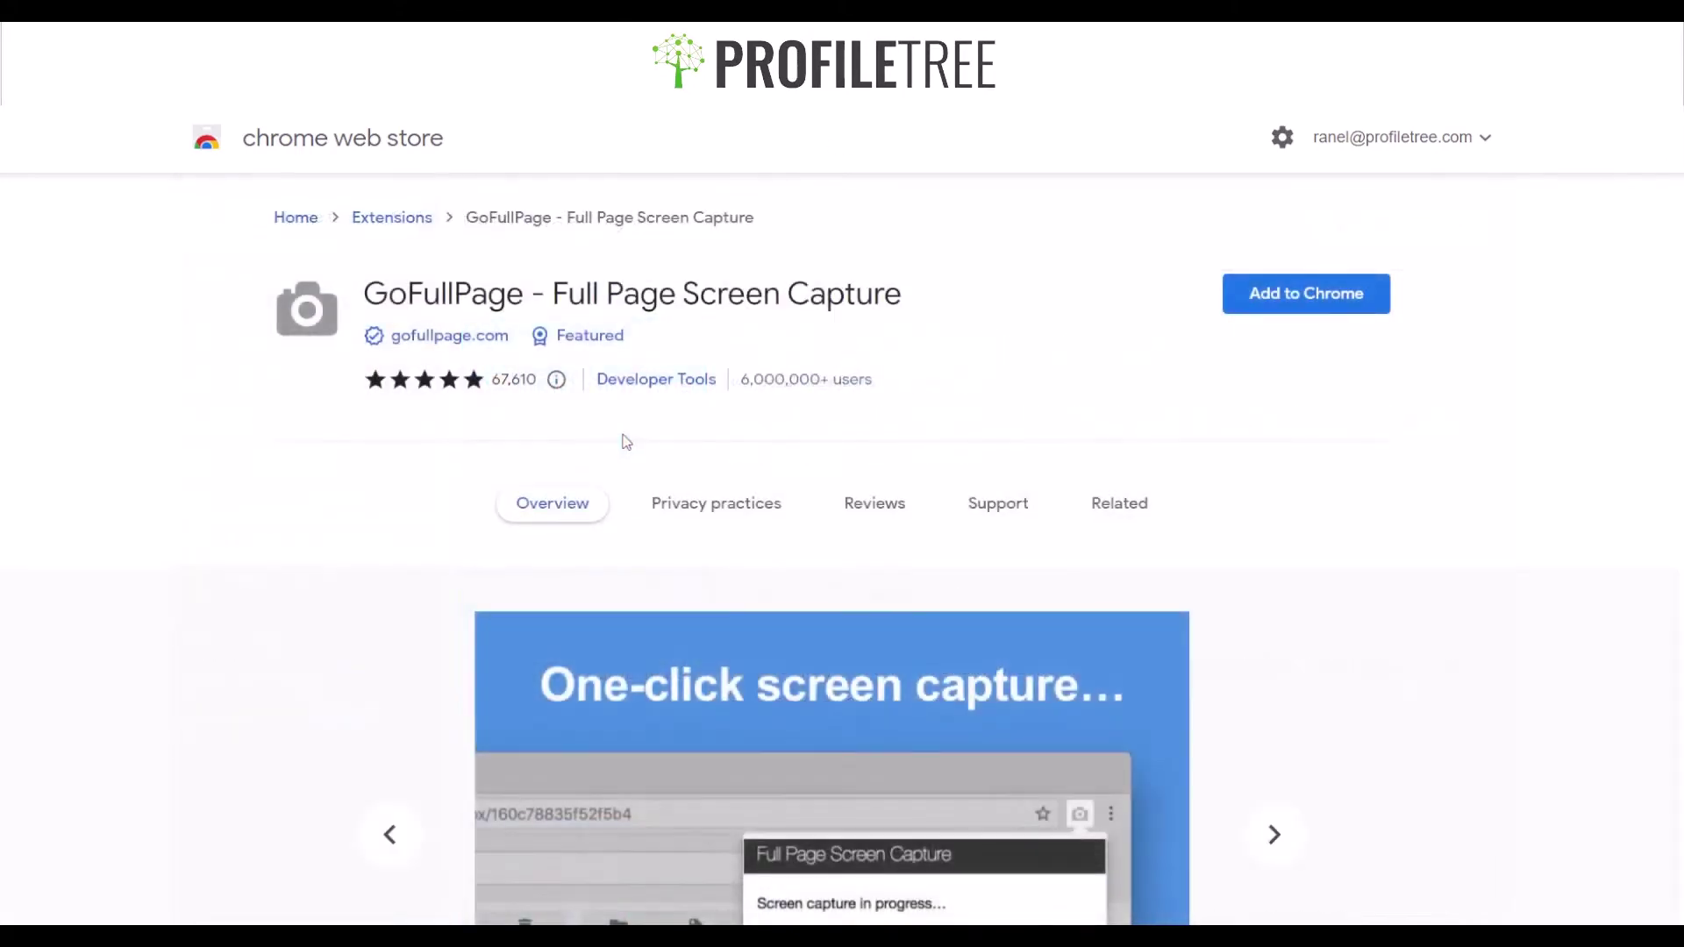
scroll(928, 574, down, 5)
scroll(928, 572, up, 5)
scroll(928, 573, down, 2)
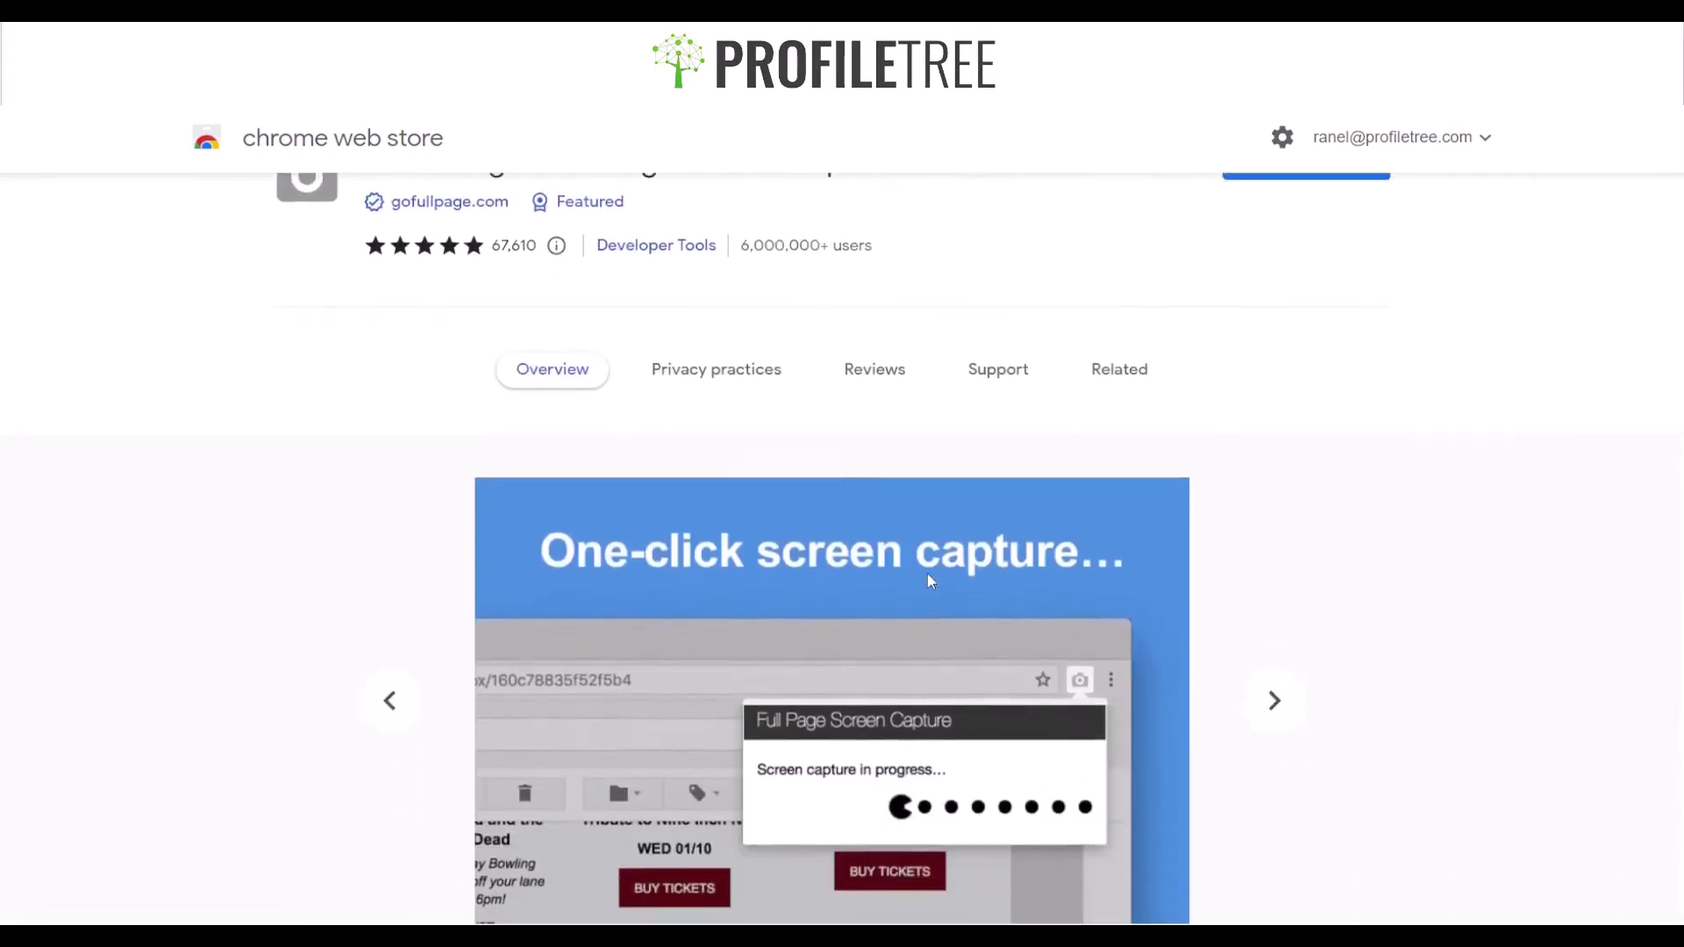
scroll(928, 581, up, 2)
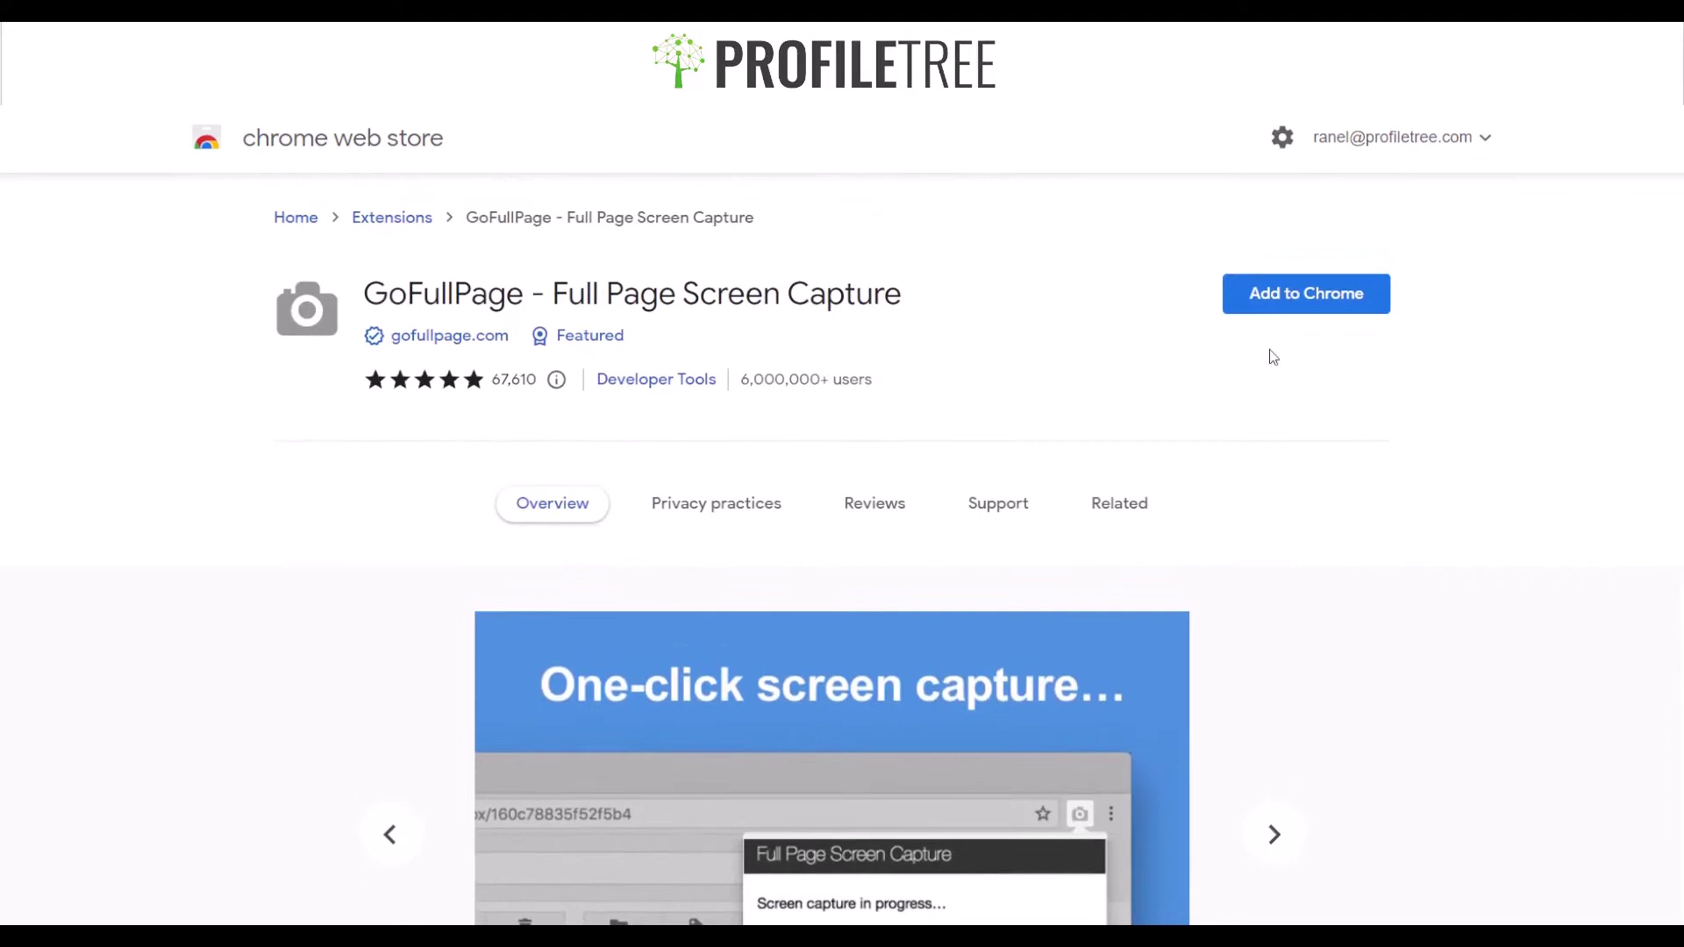
click(1329, 288)
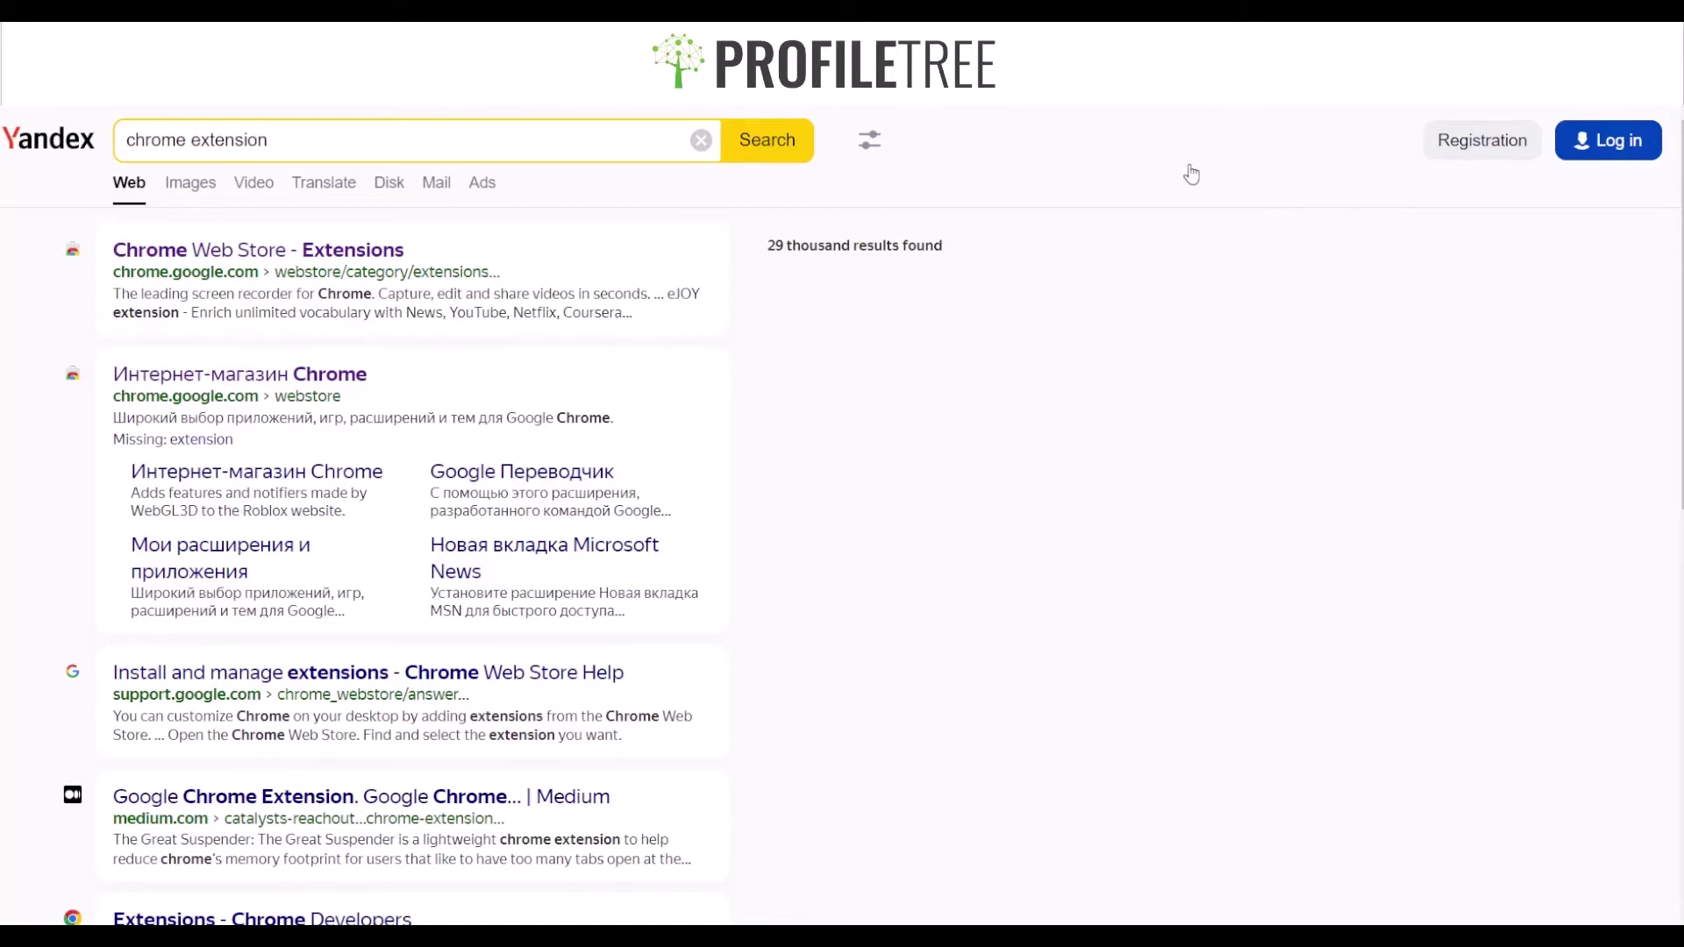
Step: Scroll down through the Yandex web results for 'chrome extension'
scroll(1190, 175, down, 10)
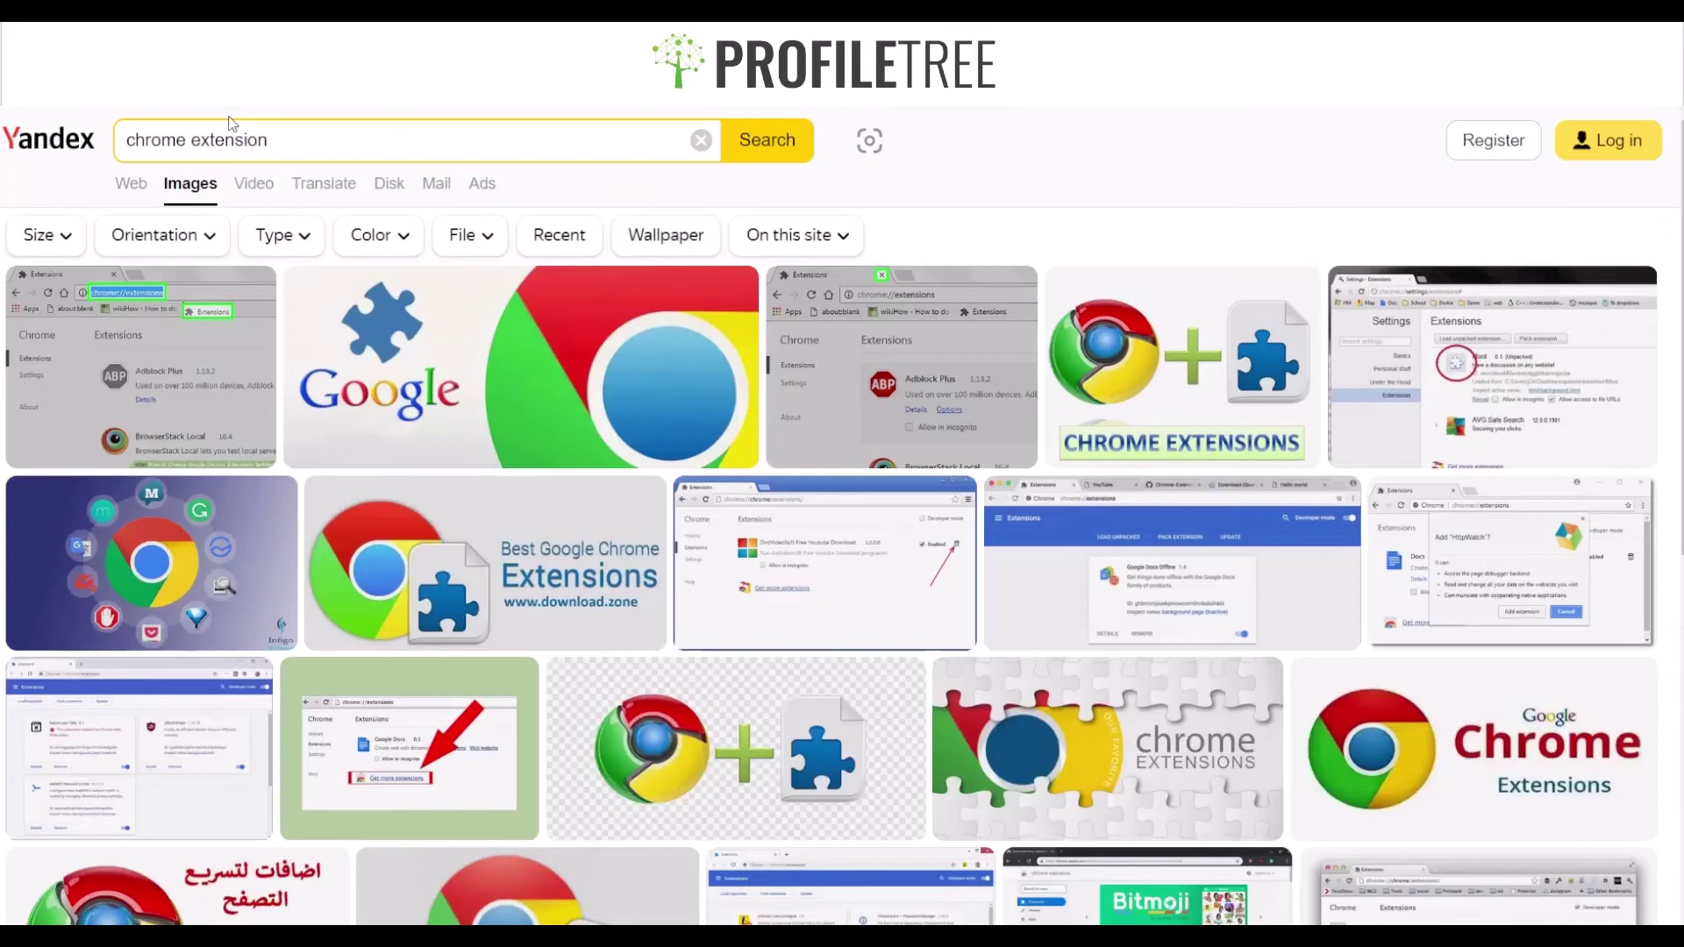
Step: Switch to the Video results for the 'chrome extension' search
click(254, 183)
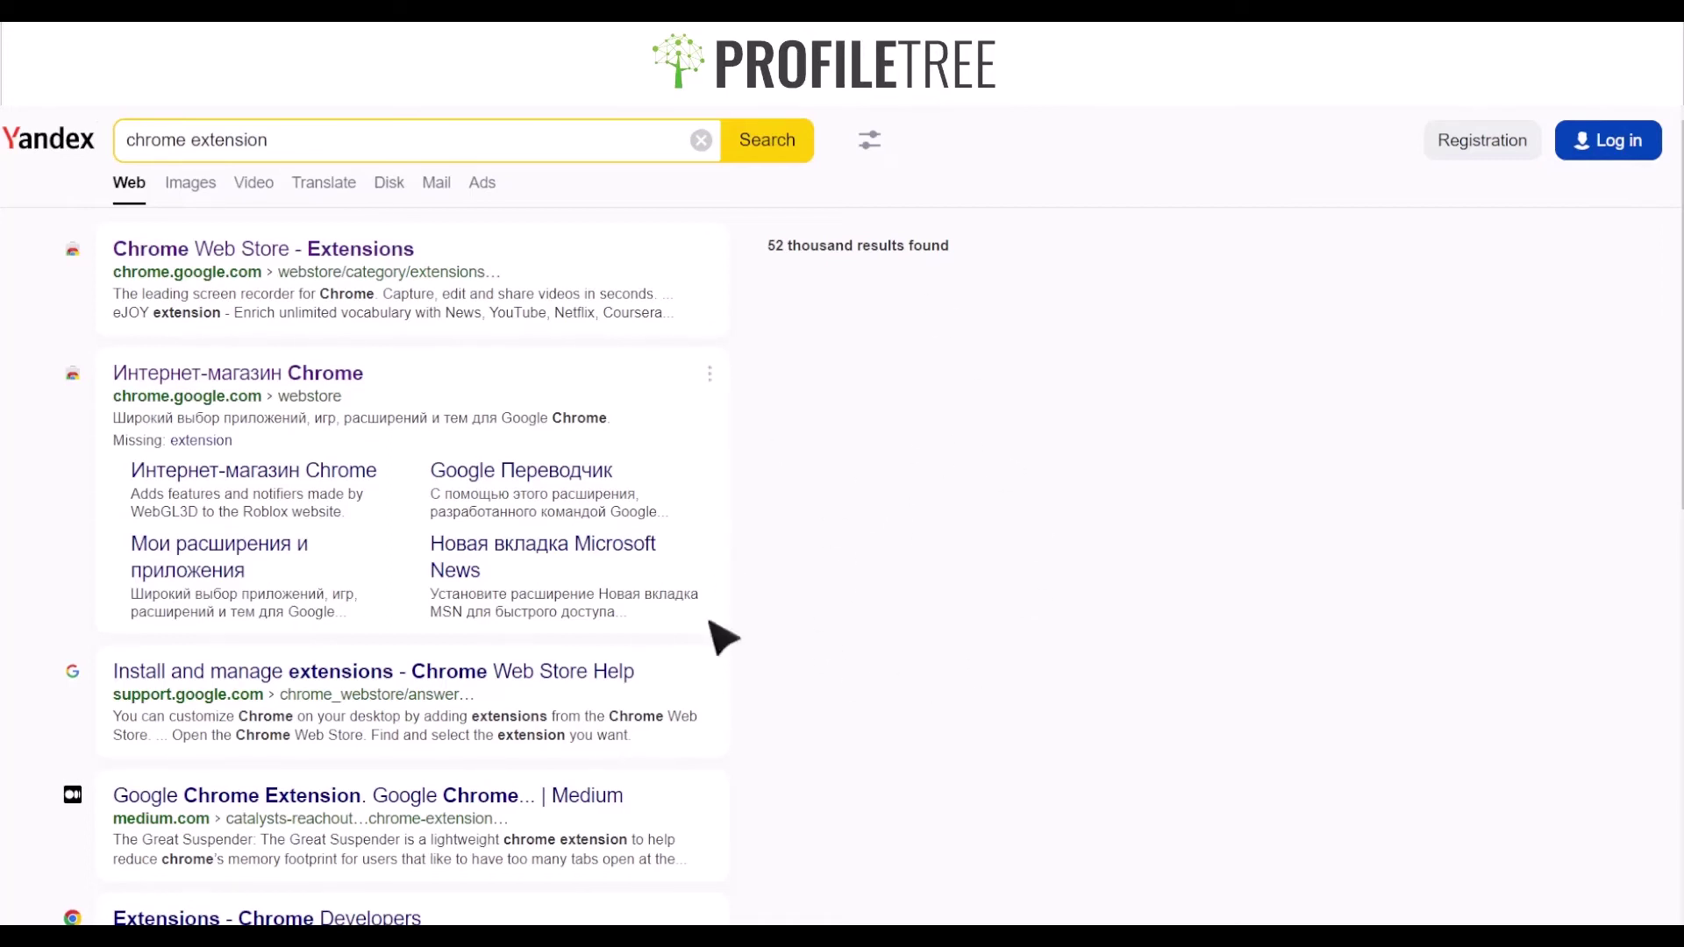
Step: Open the Chrome Web Store result and go to the store's Home page
click(306, 259)
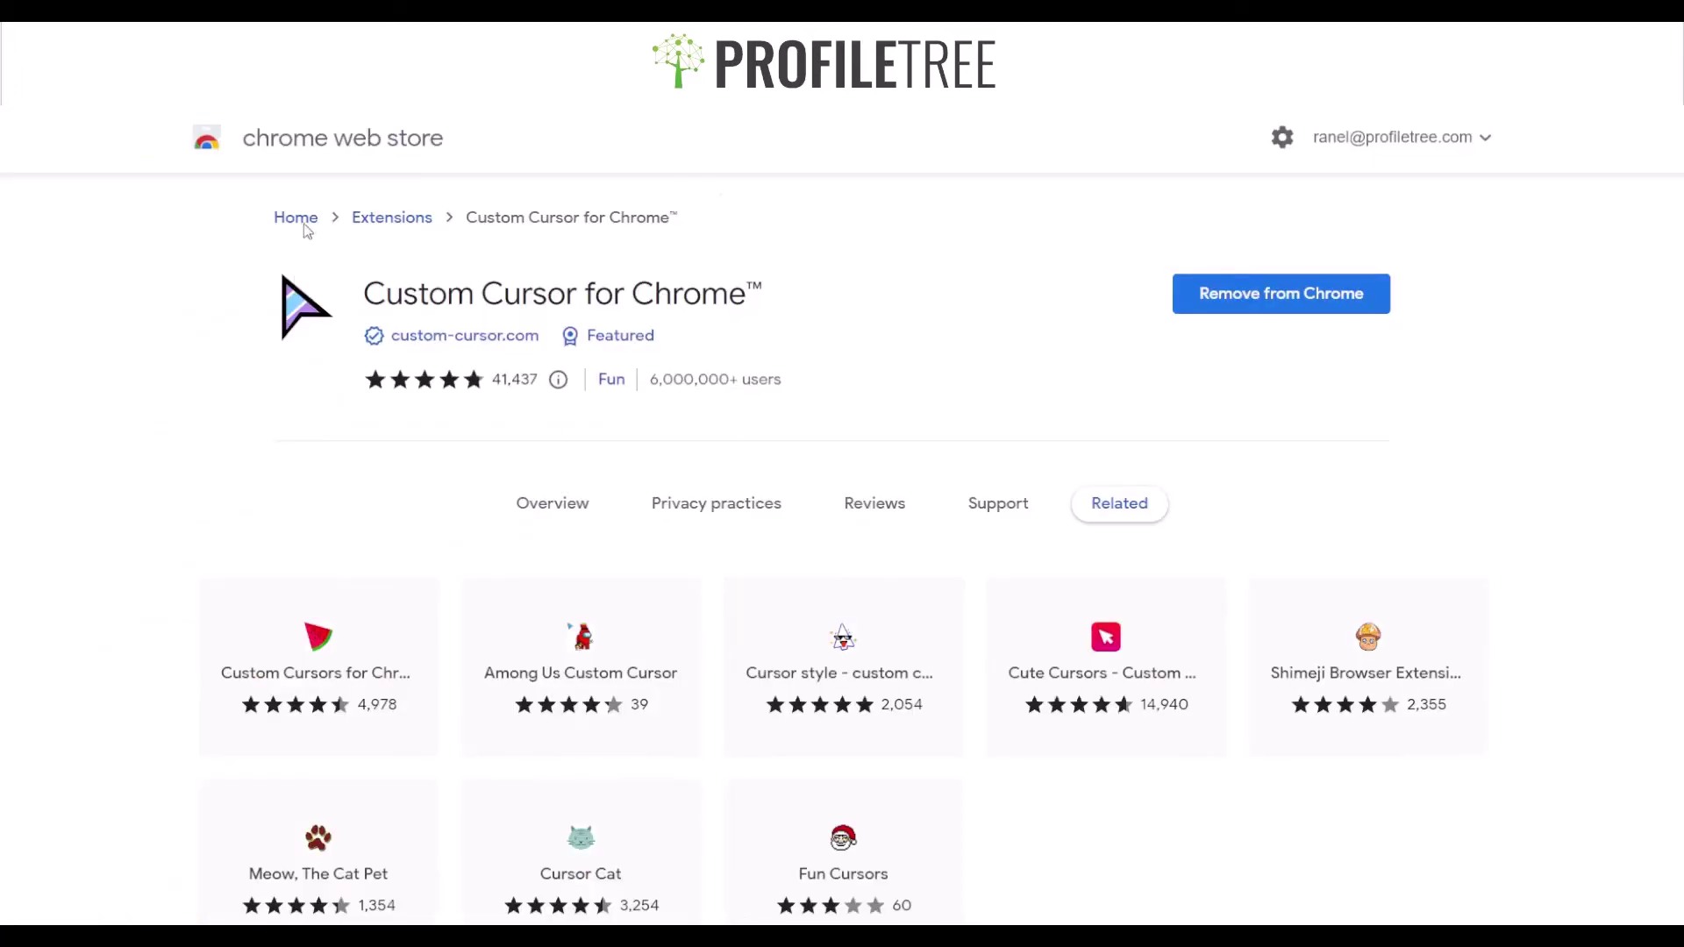
click(297, 217)
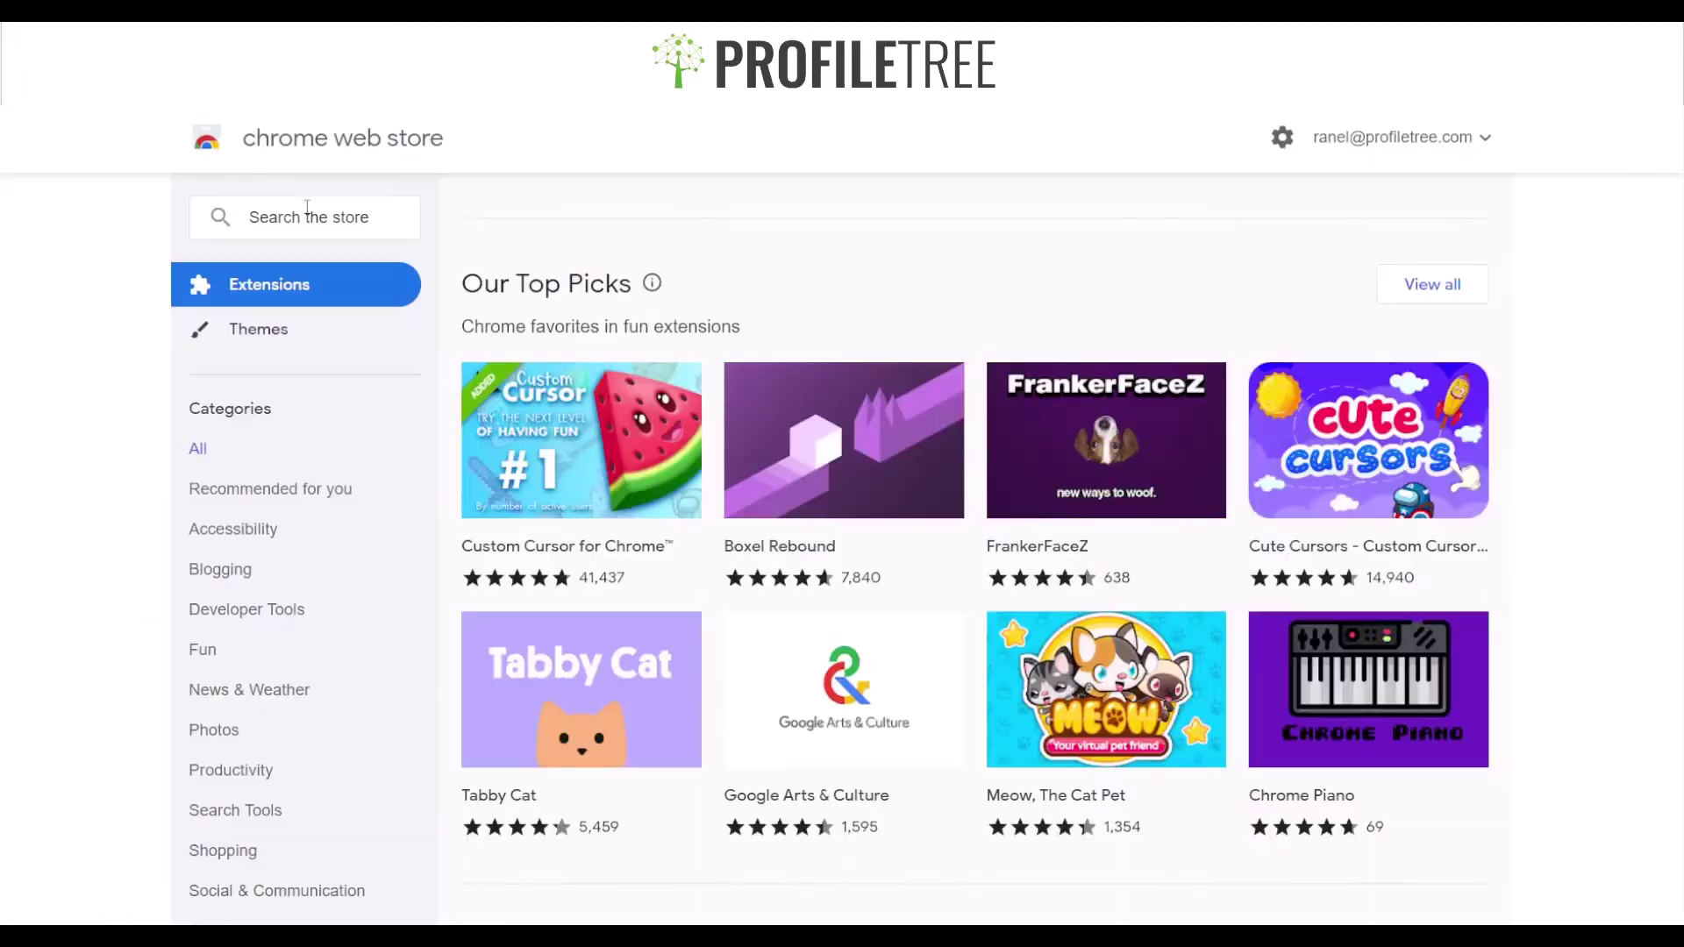
scroll(407, 243, down, 3)
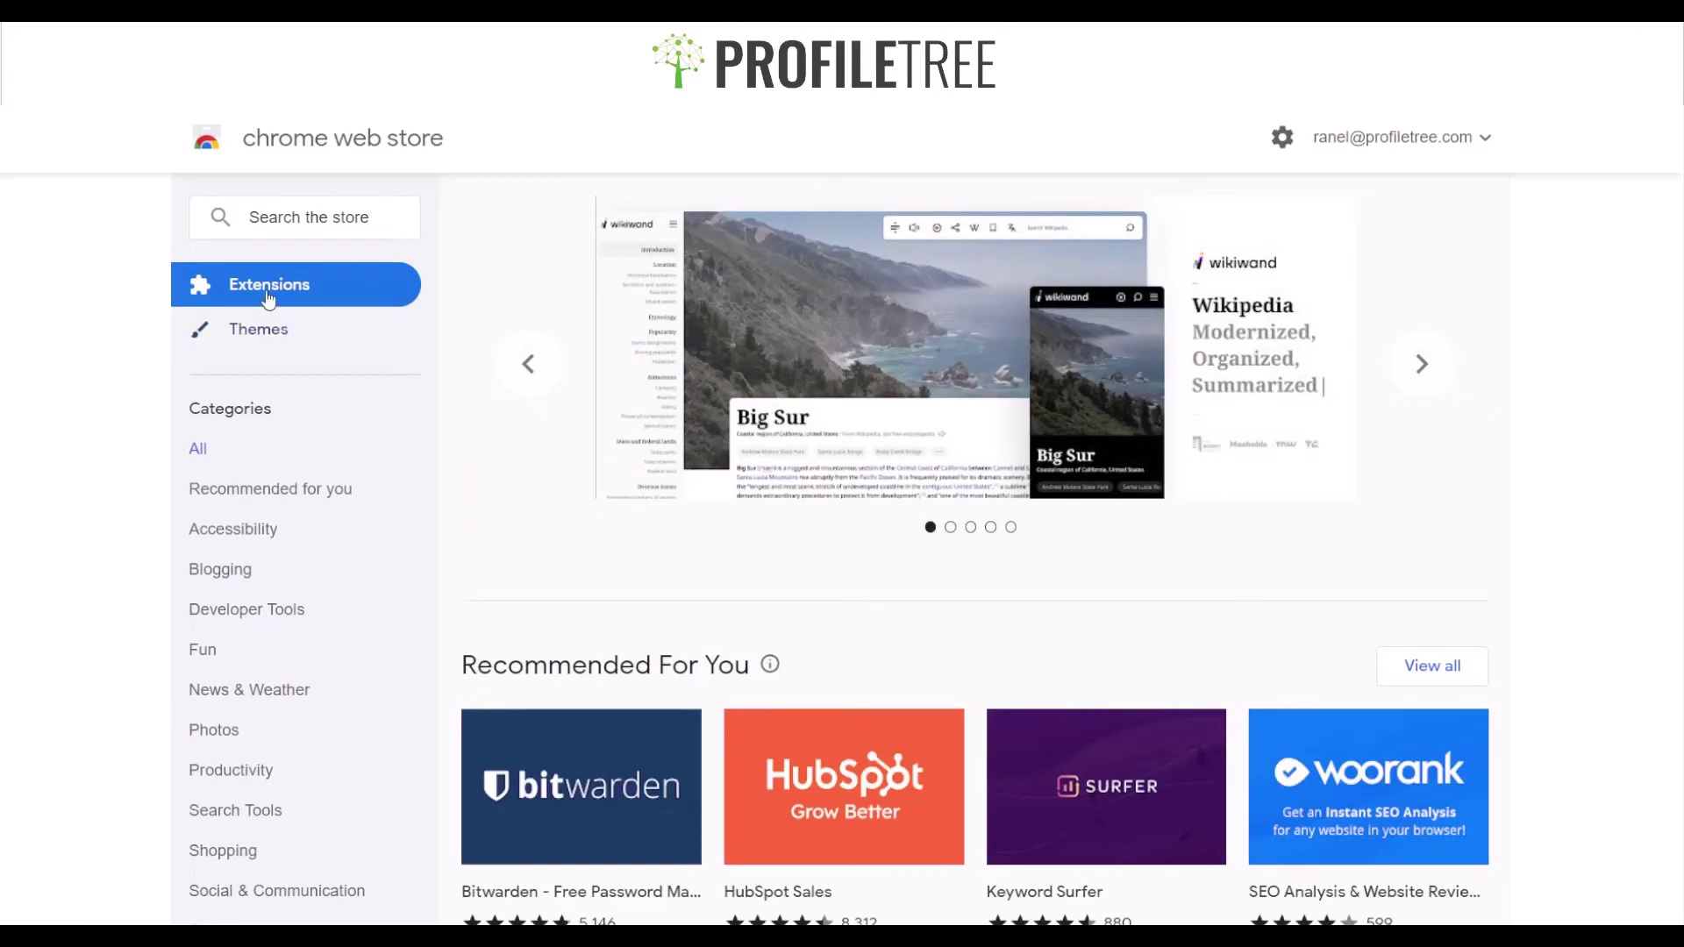
scroll(739, 675, down, 5)
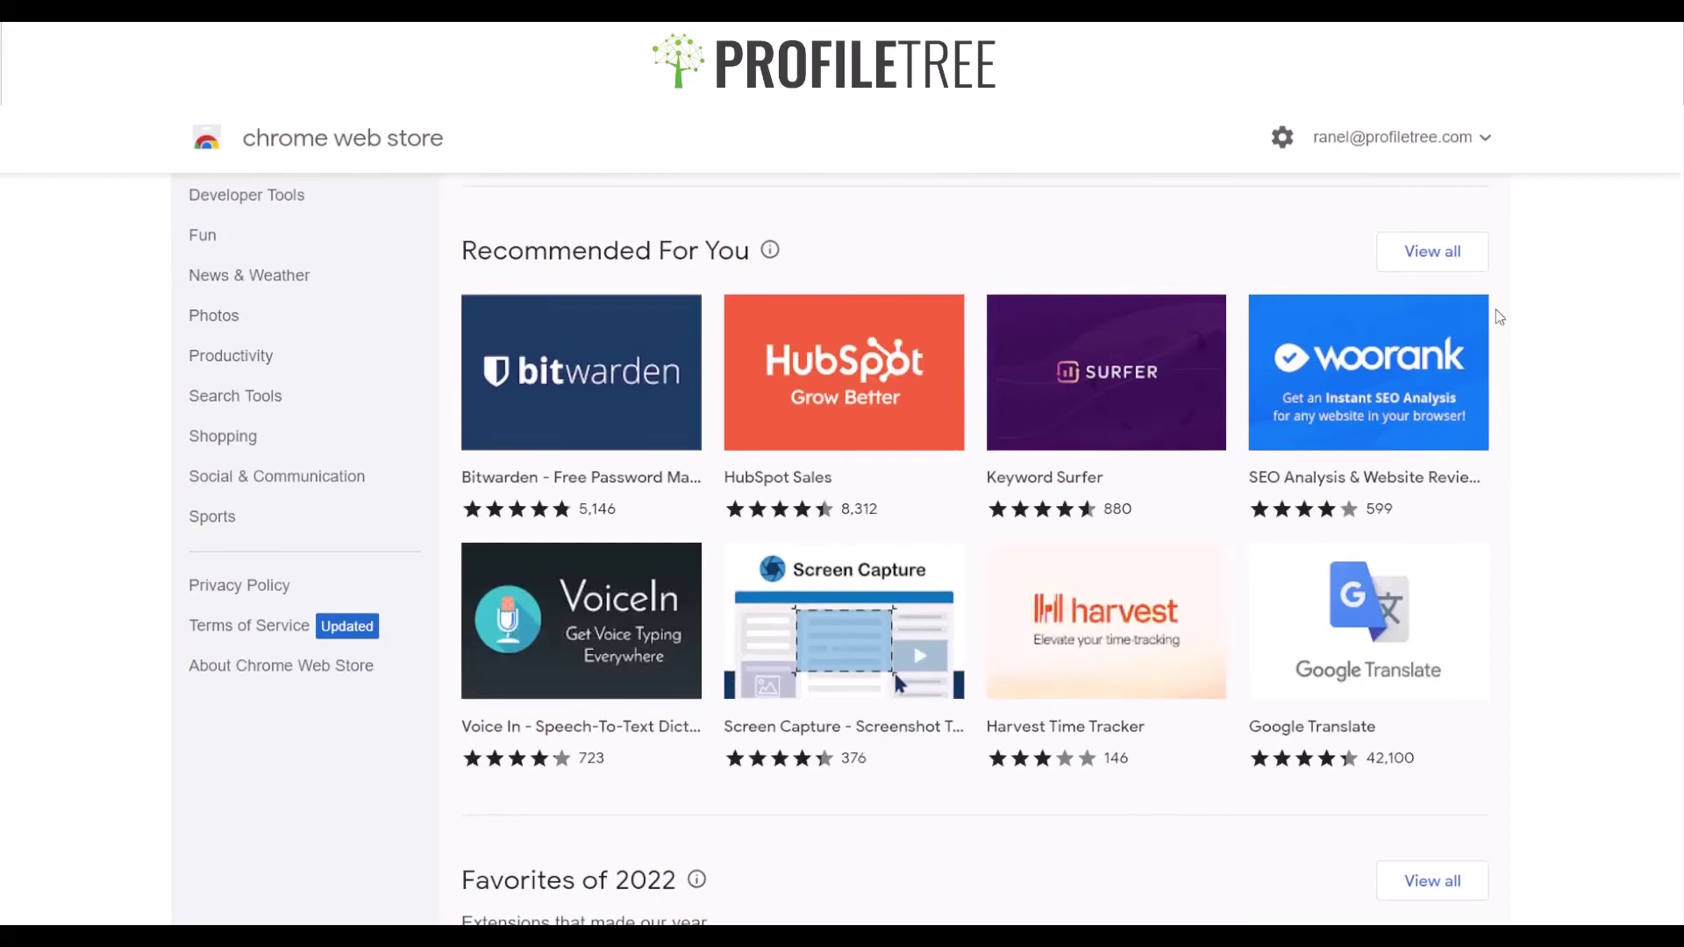
Step: View all Recommended For You extensions and scroll through the listing
click(1423, 264)
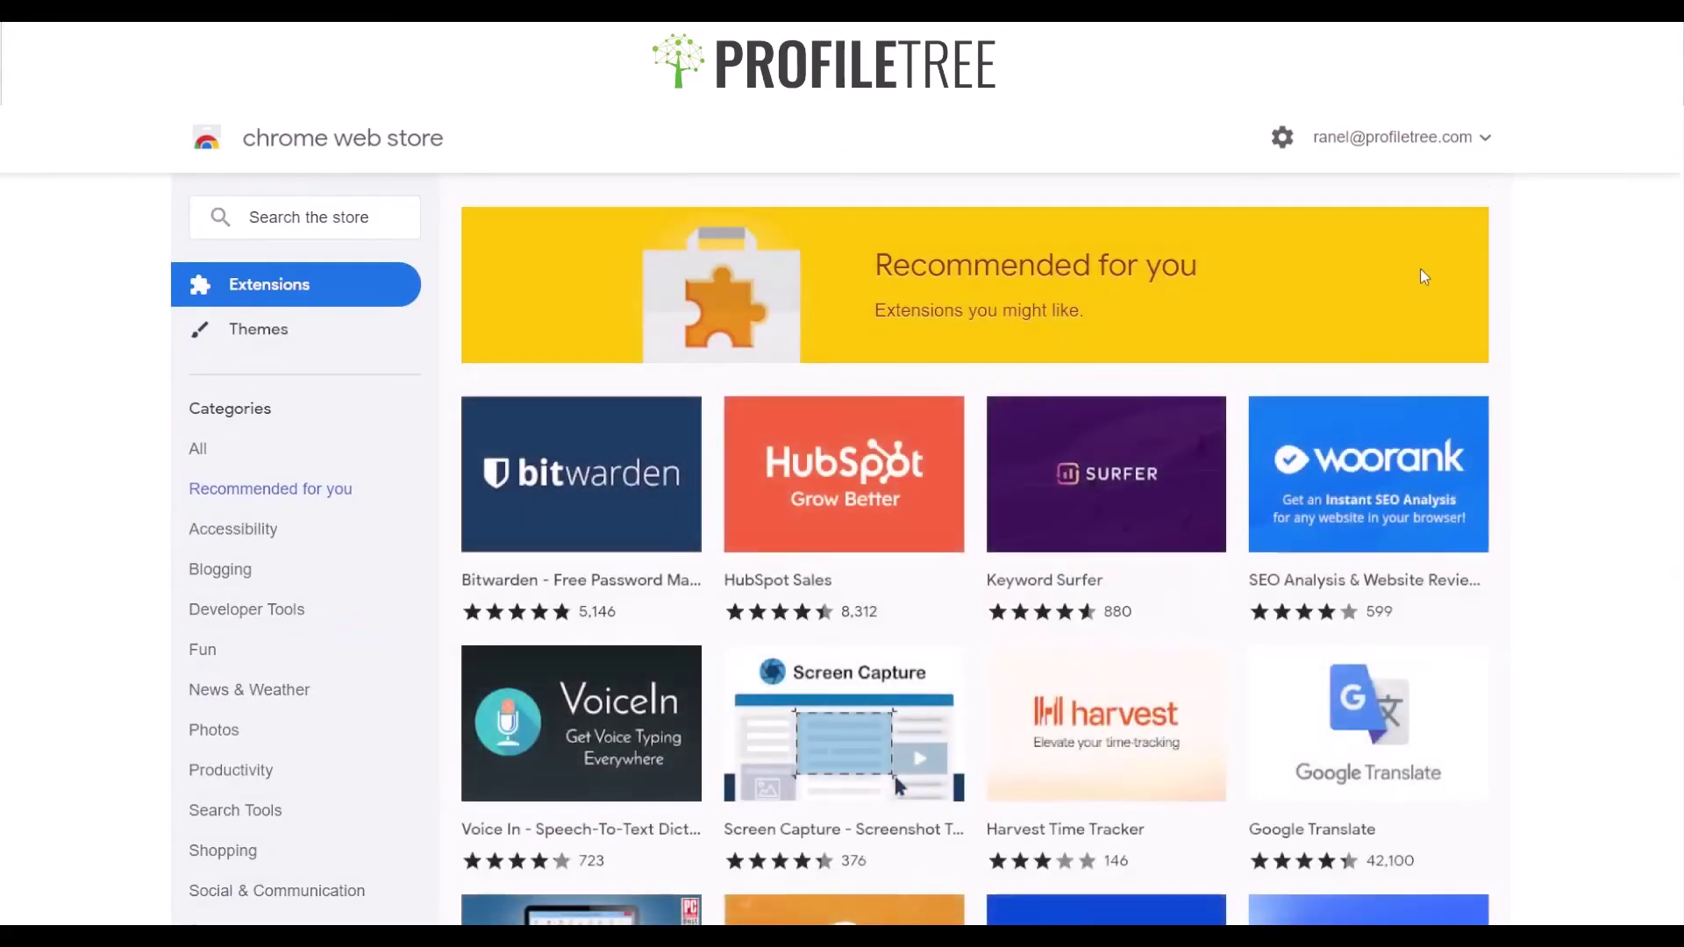
scroll(1566, 440, down, 4)
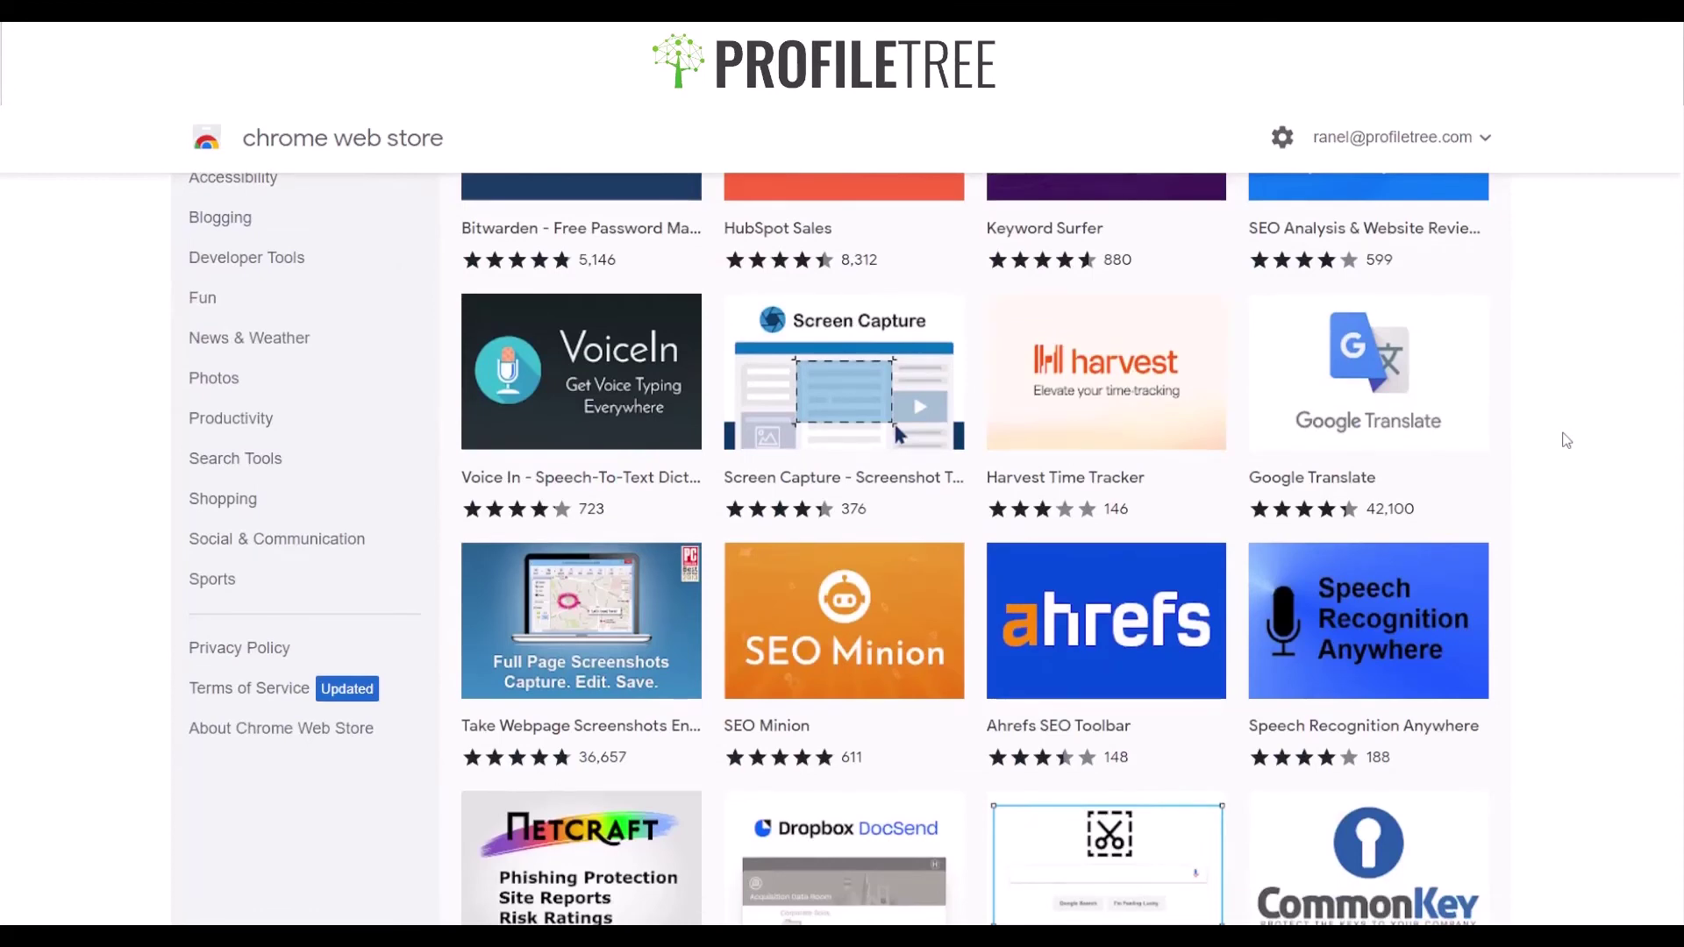
scroll(1566, 440, down, 3)
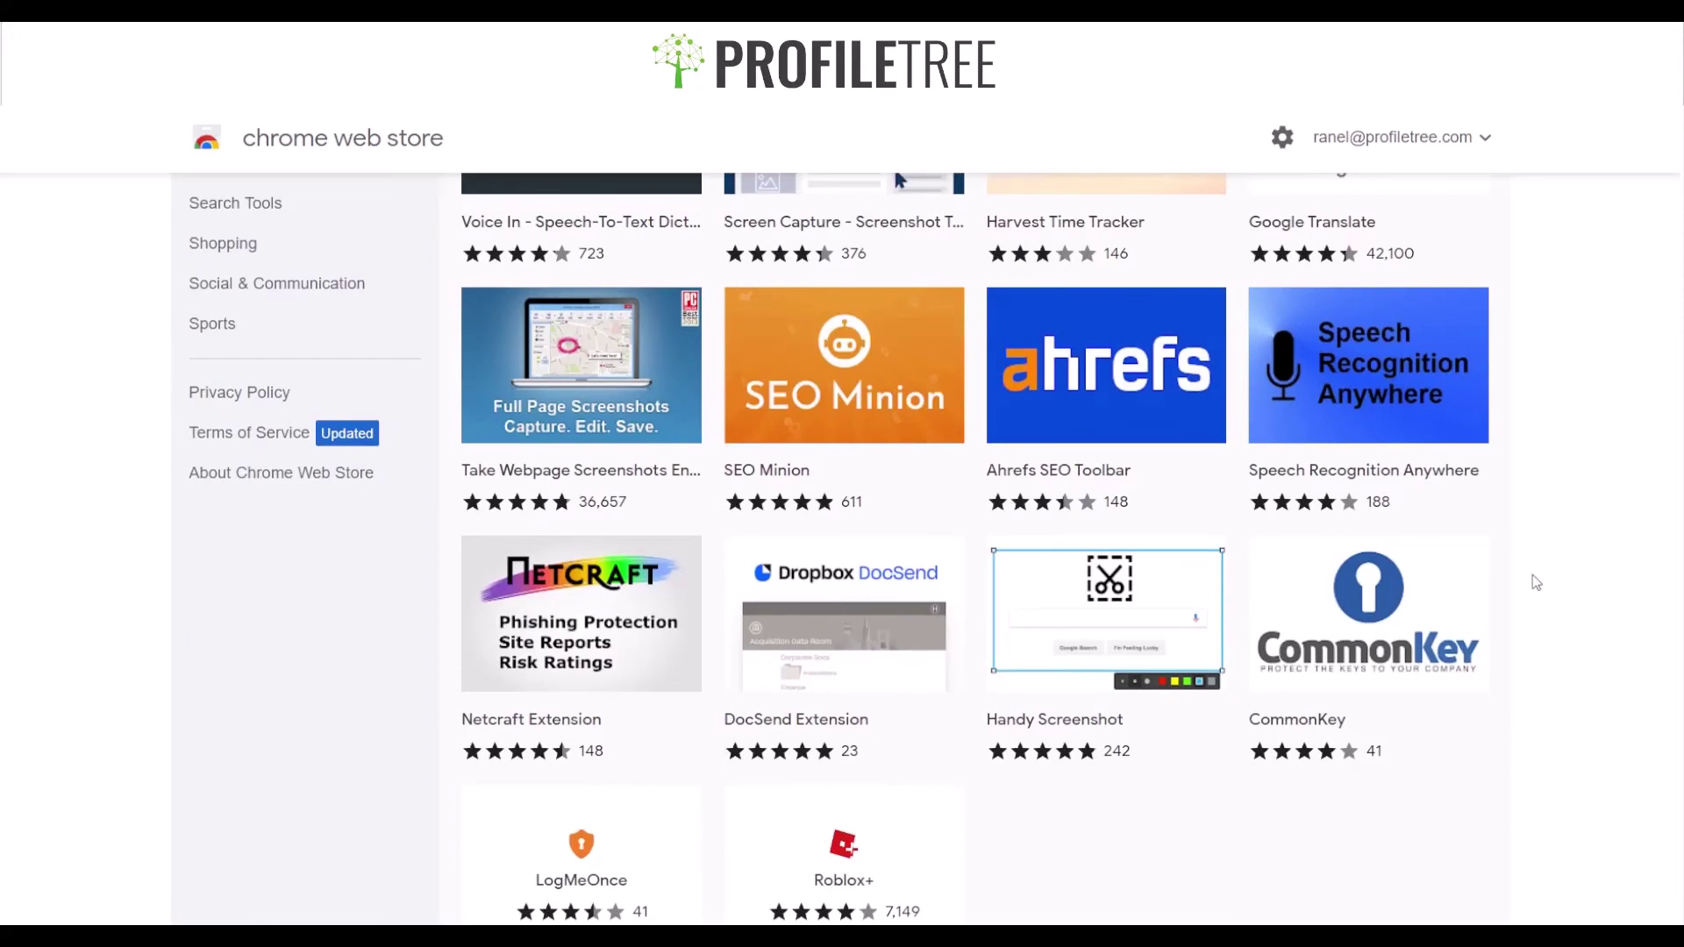
scroll(1533, 575, up, 2)
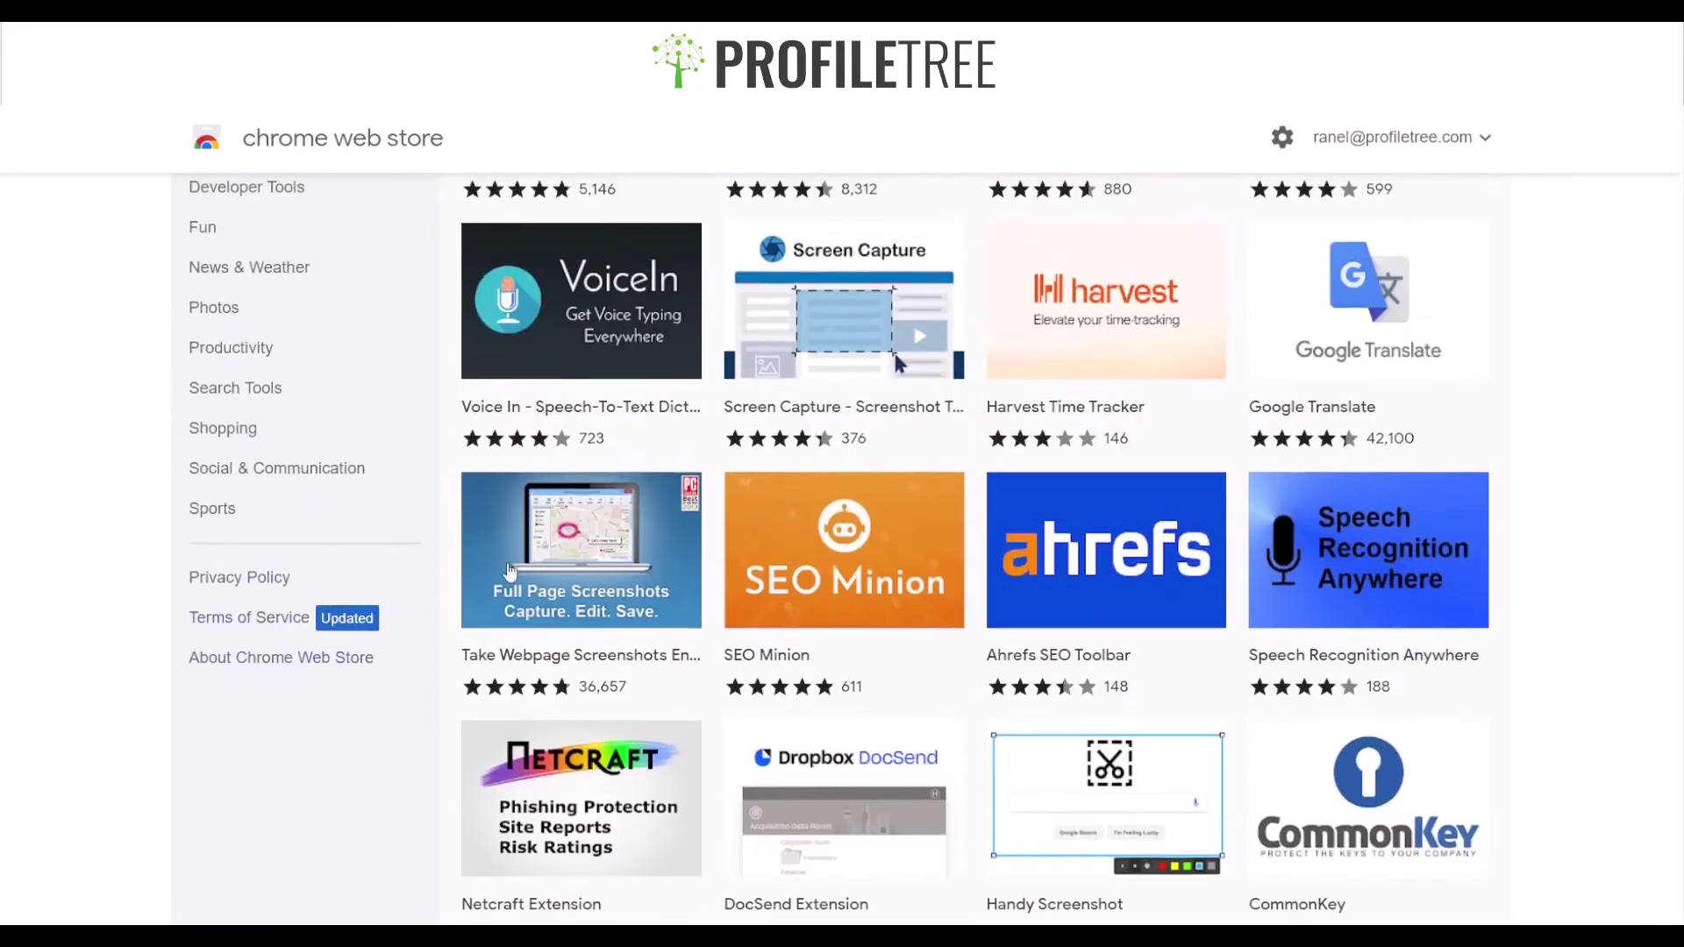
mouse_move(581, 550)
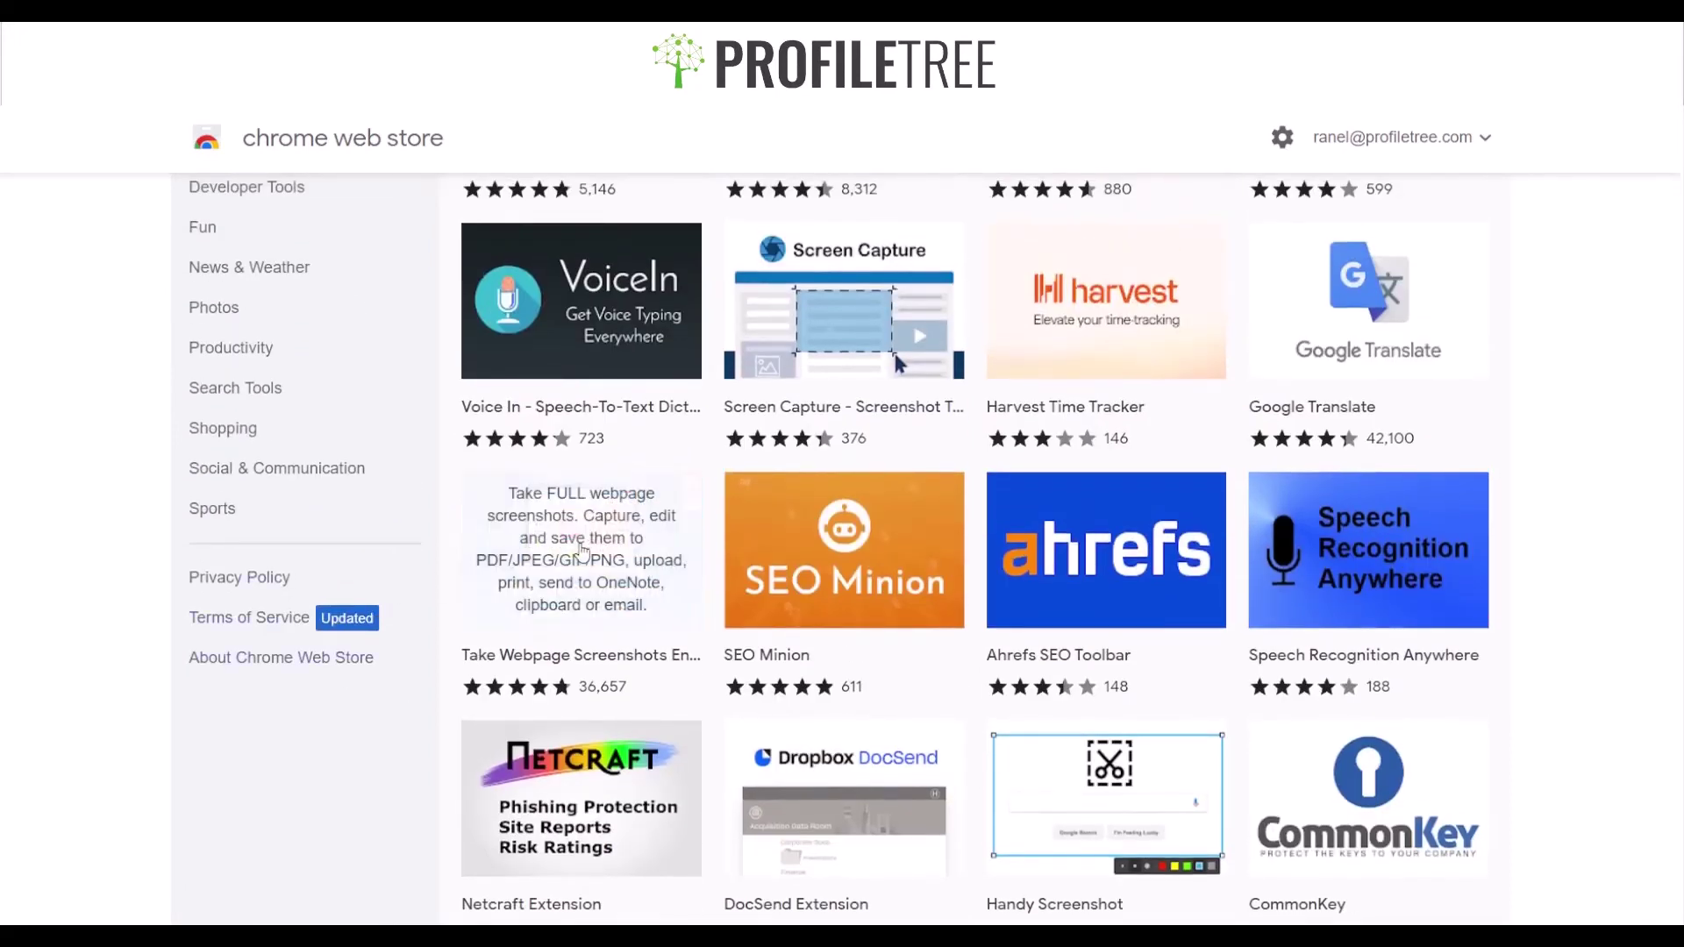
scroll(581, 550, up, 1)
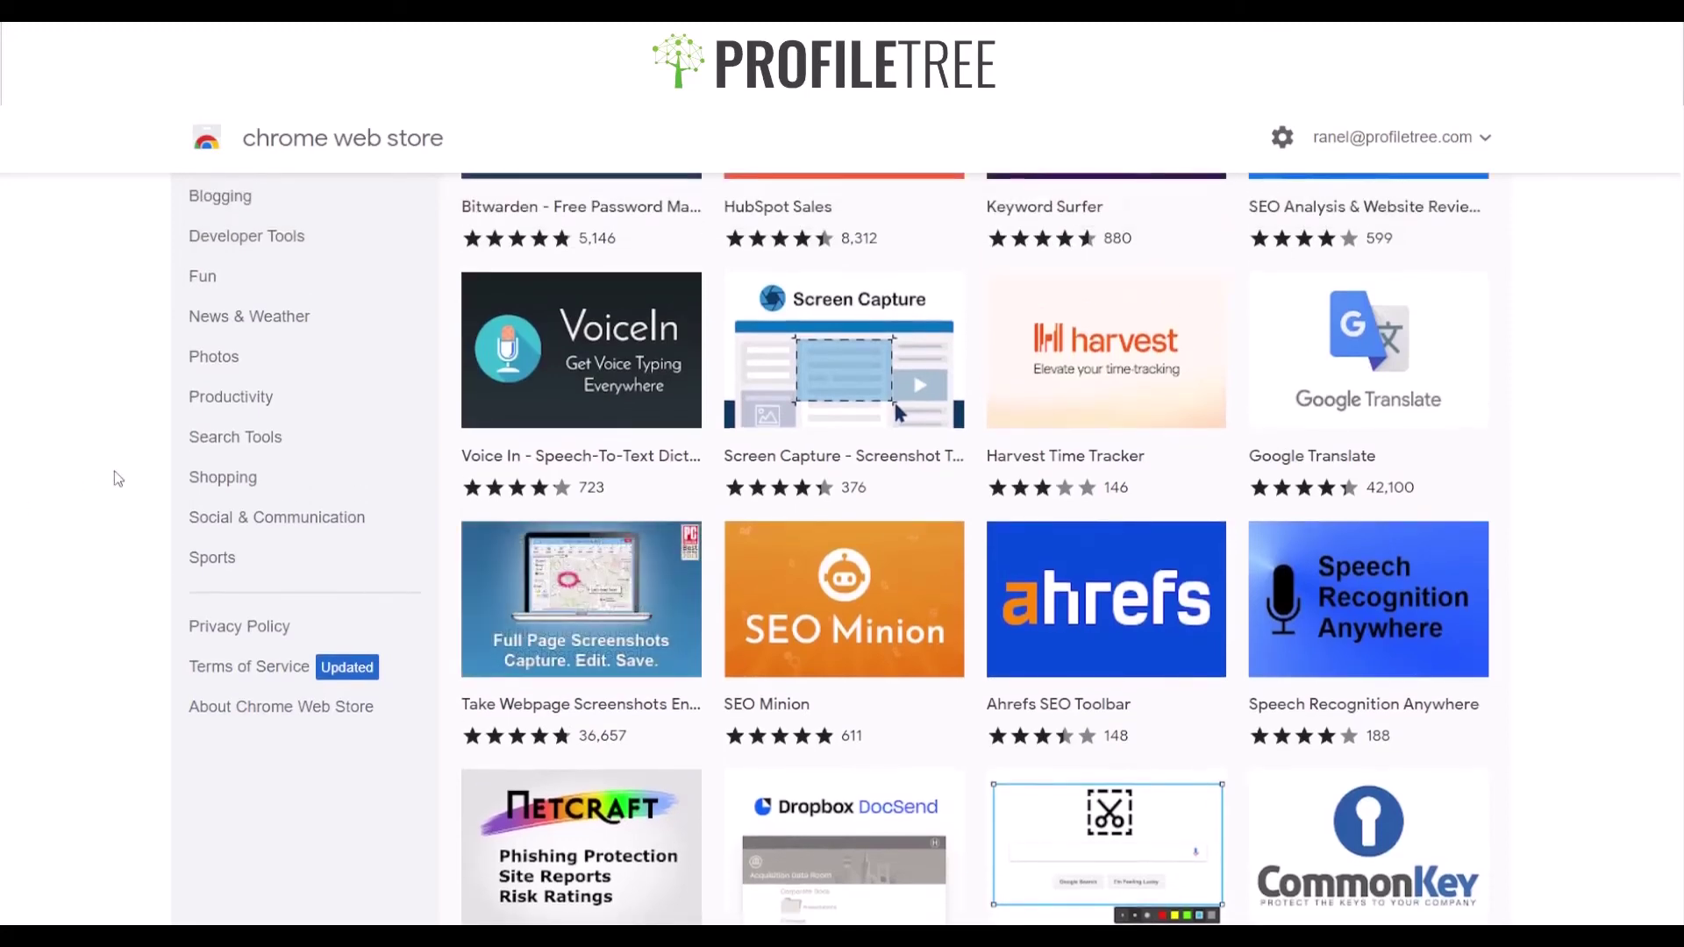
scroll(117, 478, up, 2)
scroll(219, 365, up, 1)
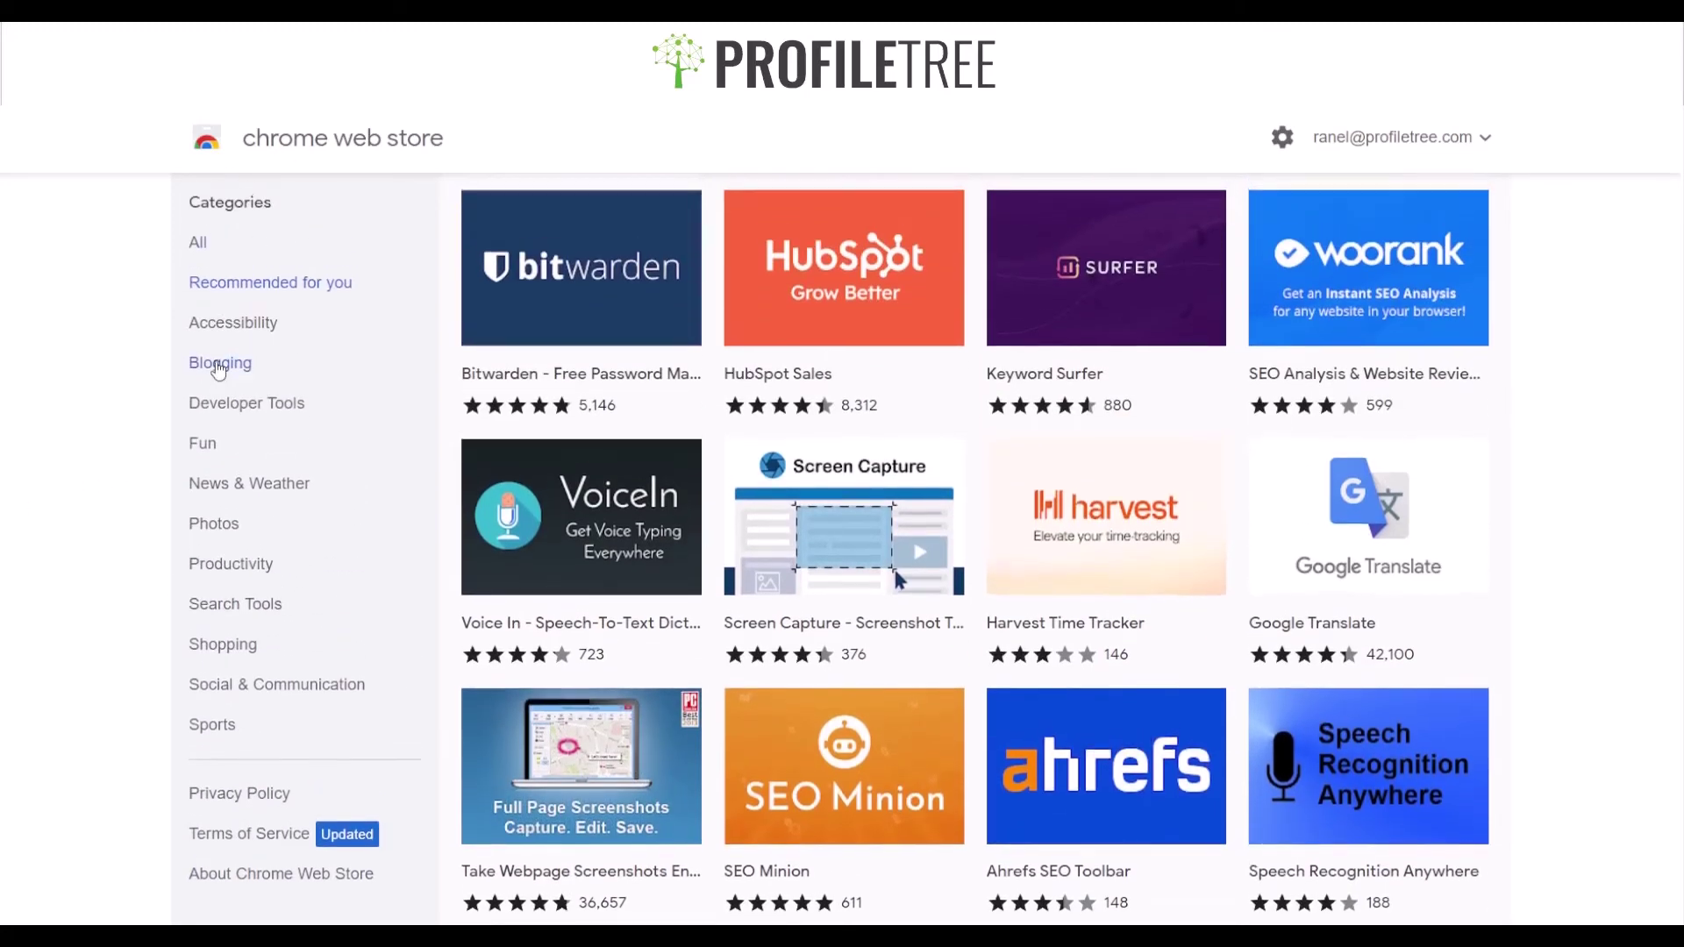
Step: Open the Fun category and scroll through picks like Boxel Rebound and Tabby Cat
click(204, 448)
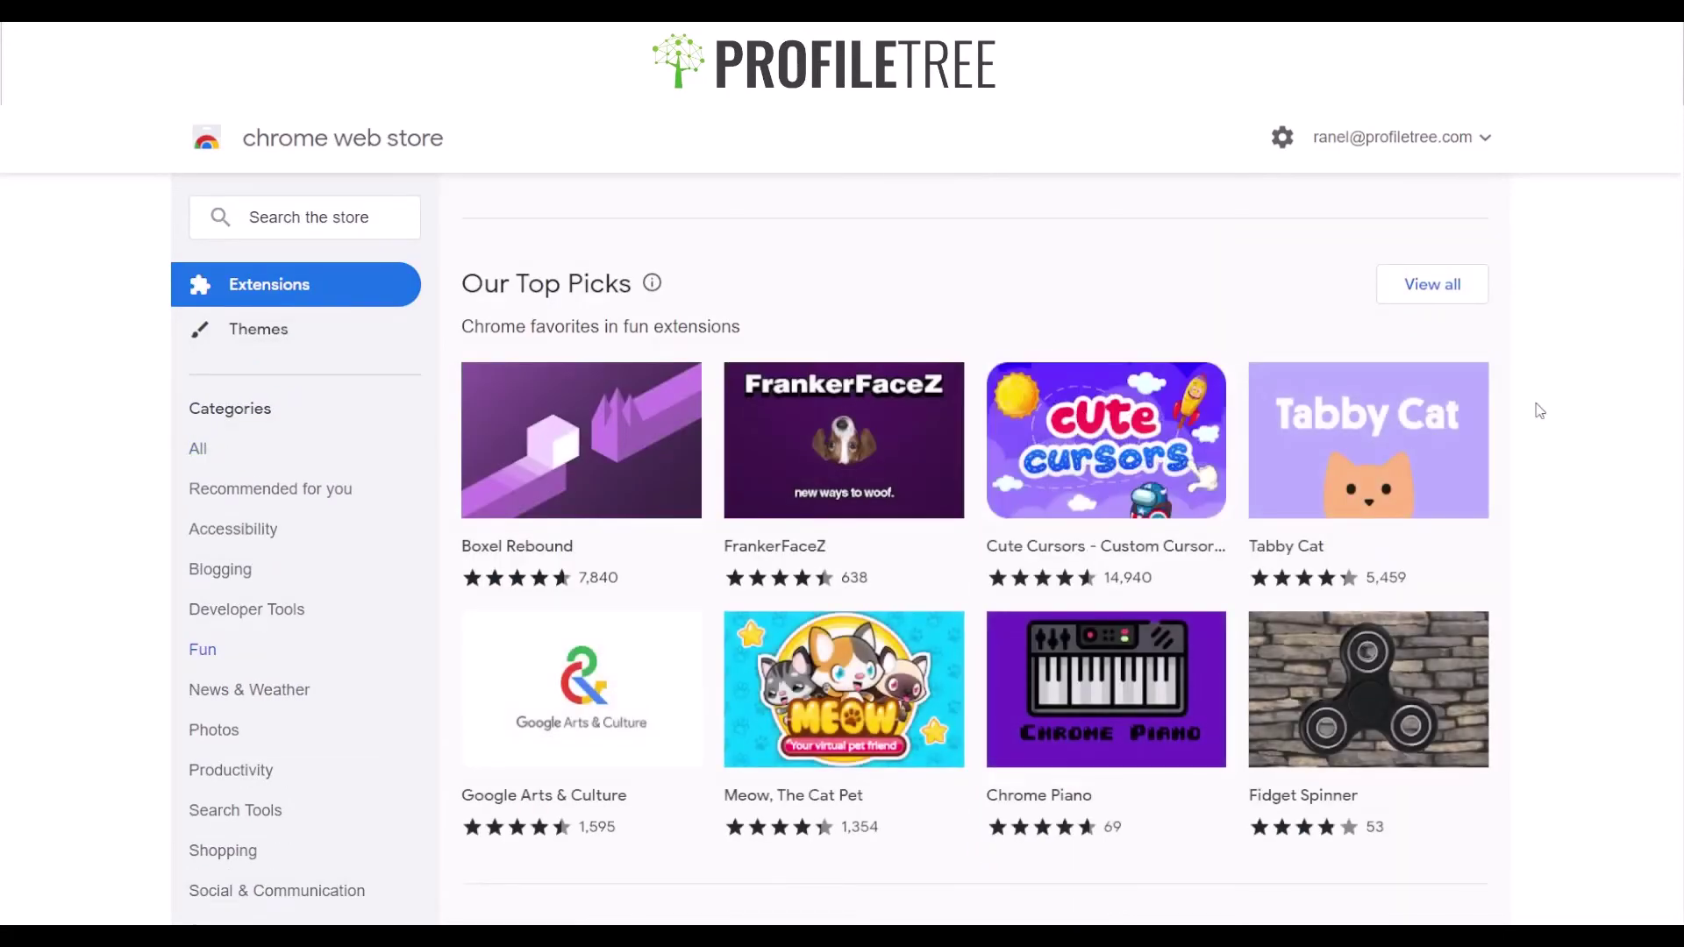
scroll(1537, 409, down, 6)
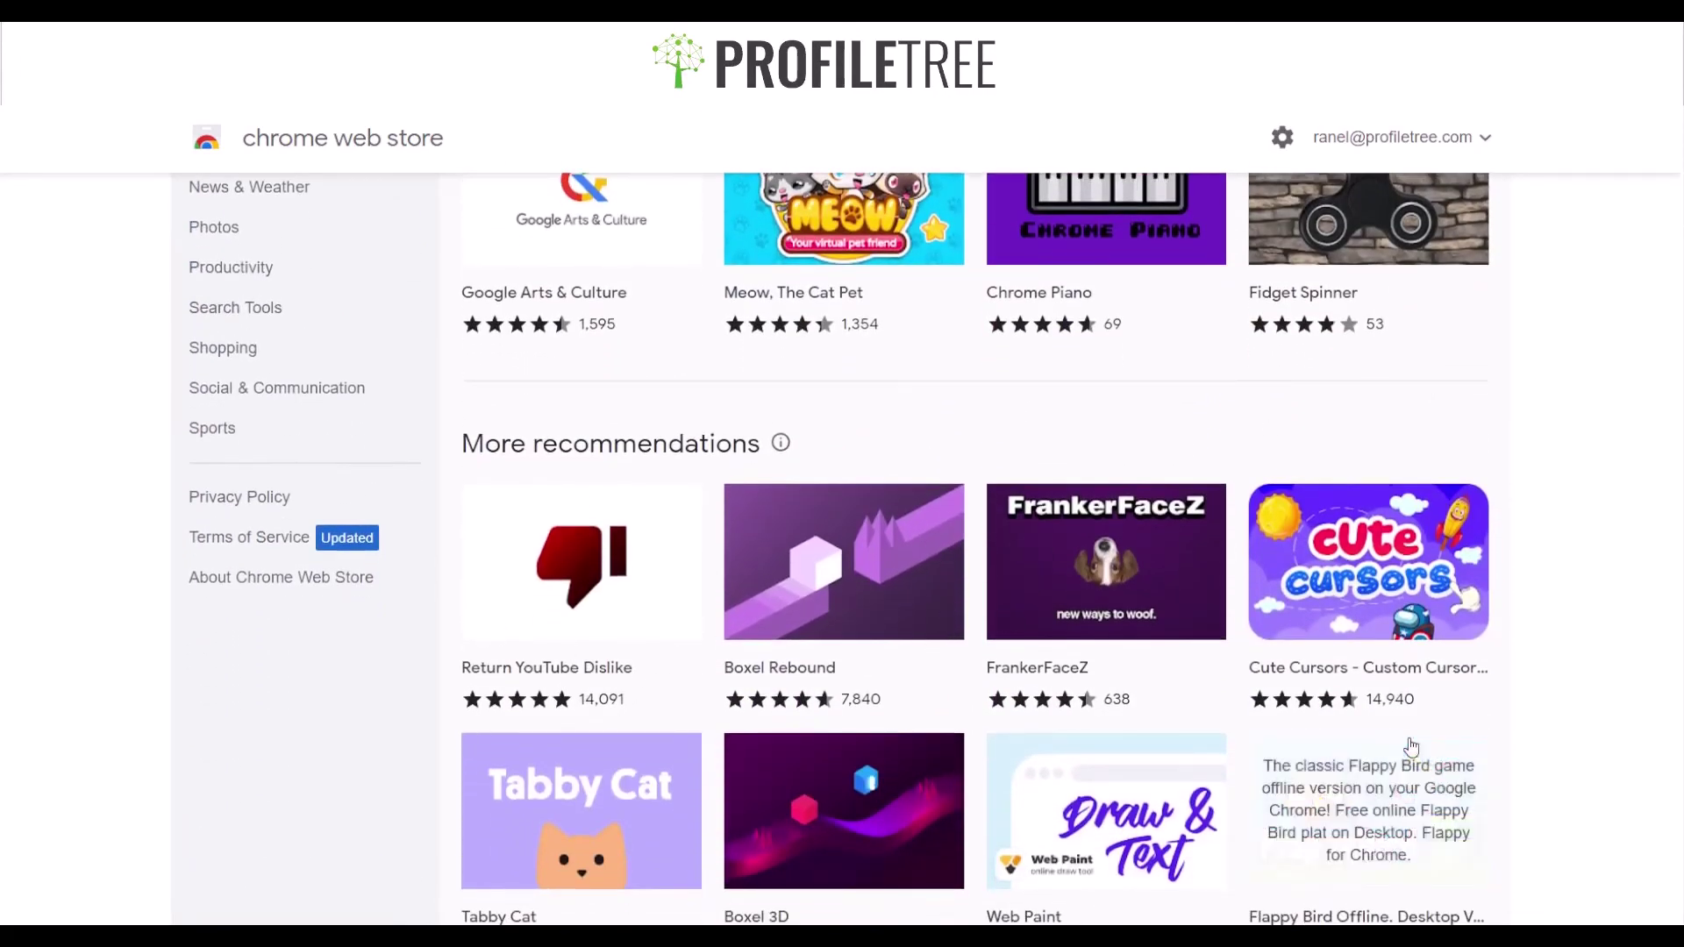
scroll(1409, 749, down, 1)
scroll(1410, 746, up, 4)
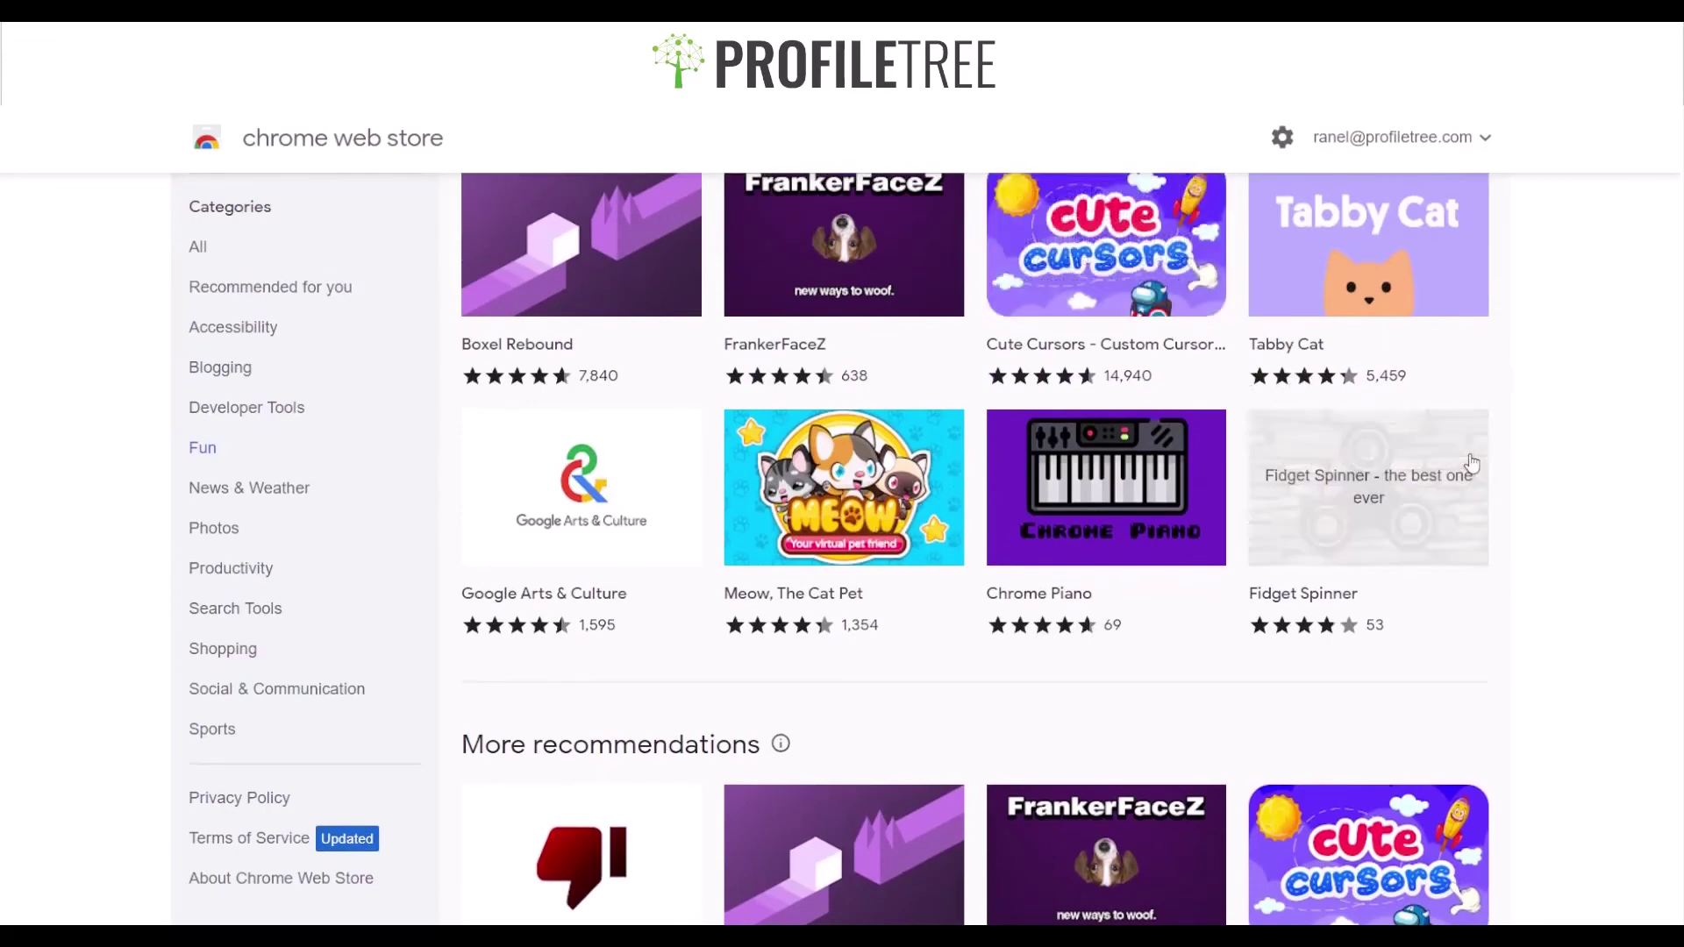
scroll(1519, 575, down, 8)
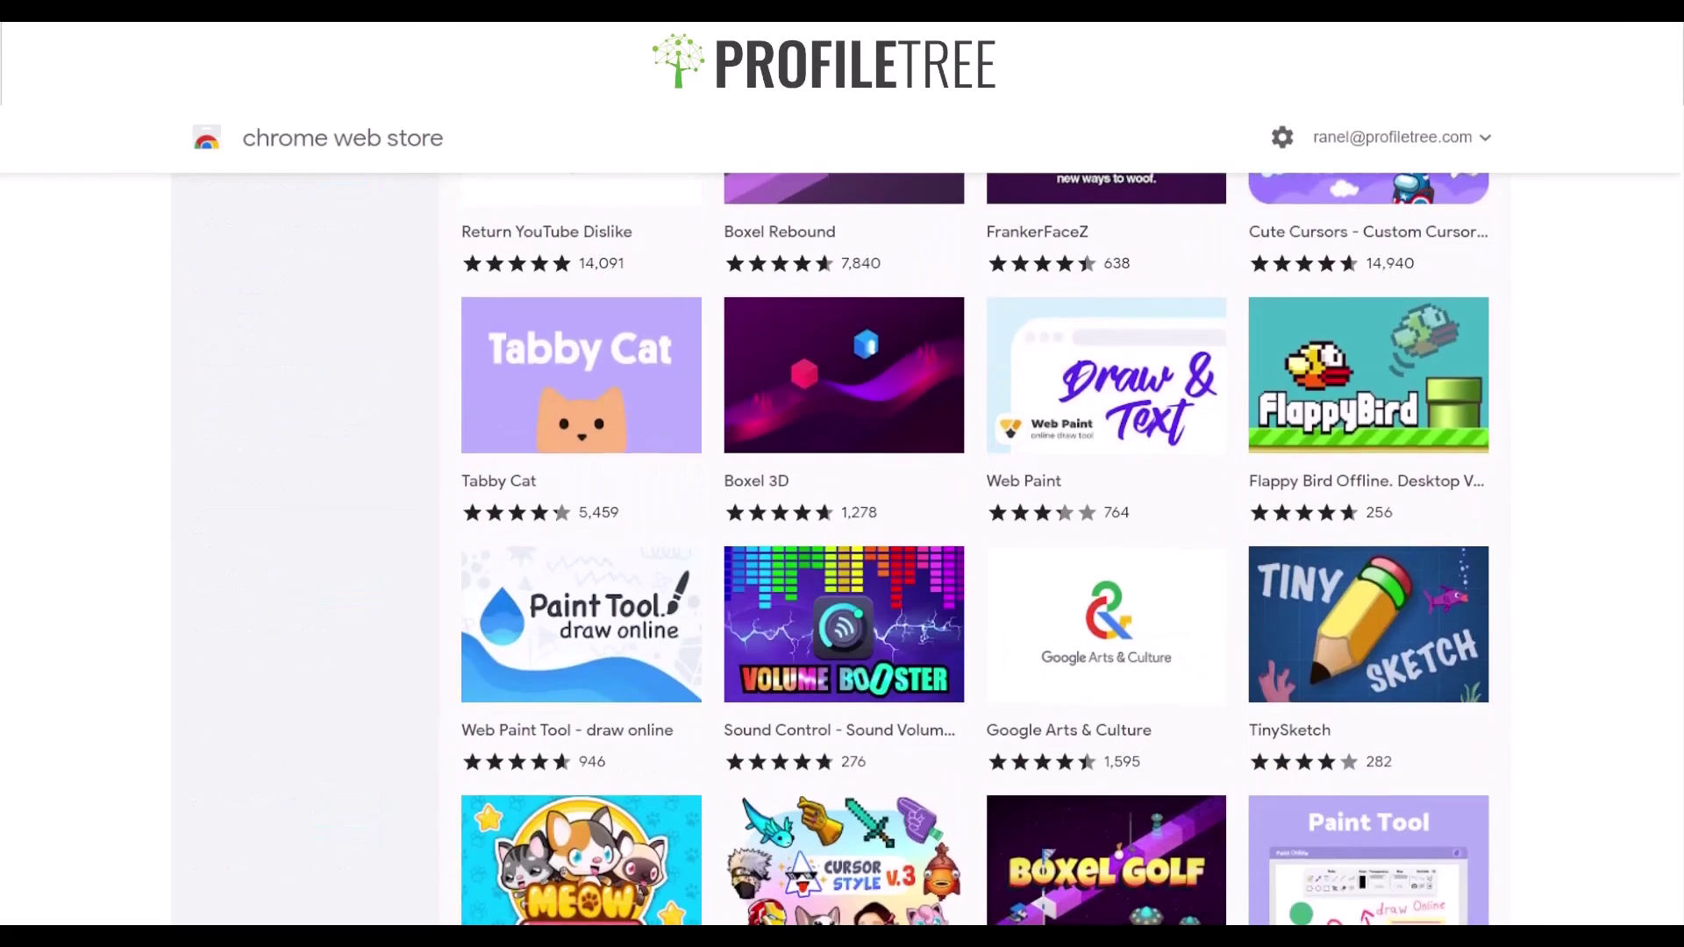